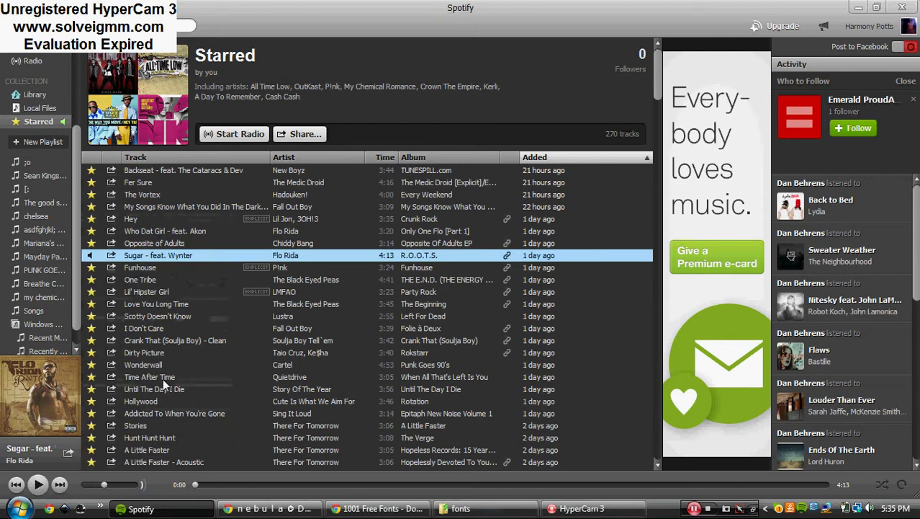
# Play 'Sugar - feat. Wynter' in Spotify and minimize it to show the desktop.
pyautogui.click(38, 484)
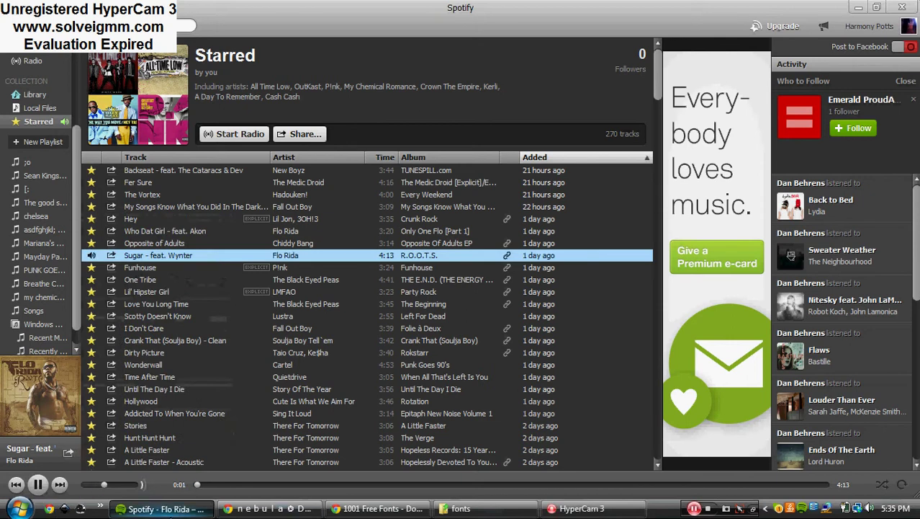
pyautogui.press('super+d')
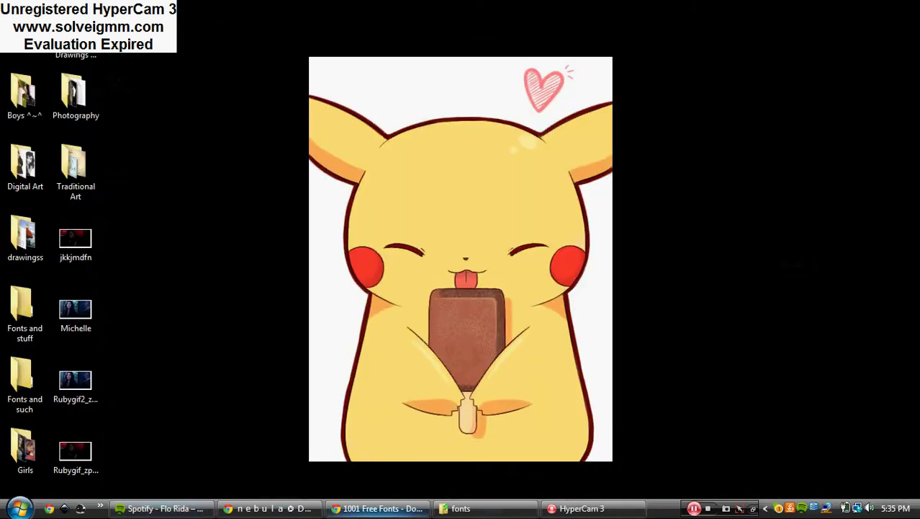
# Restore the 1001 Free Fonts browser window and scroll back to the top of its home page.
pyautogui.click(378, 508)
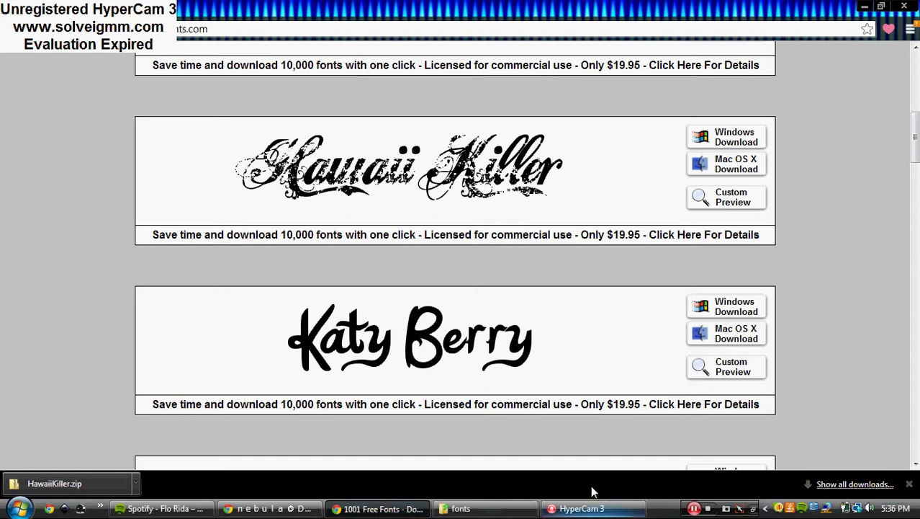
pyautogui.click(215, 31)
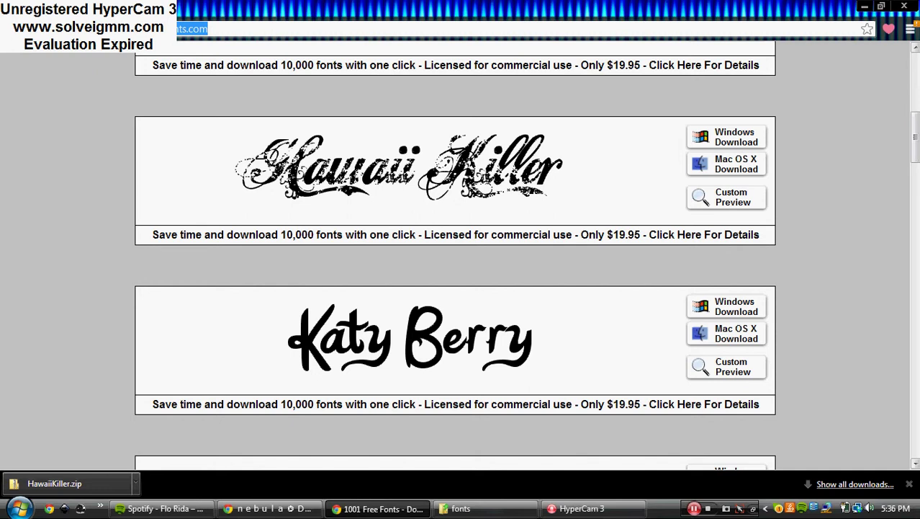
pyautogui.moveTo(914, 159); pyautogui.dragTo(914, 94)
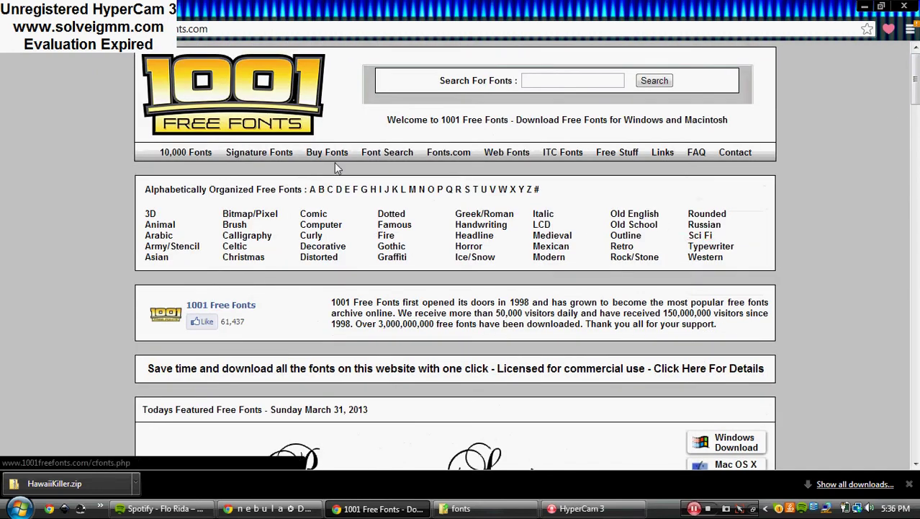
# Open the Dotted fonts category and scroll through its font listings.
pyautogui.click(392, 214)
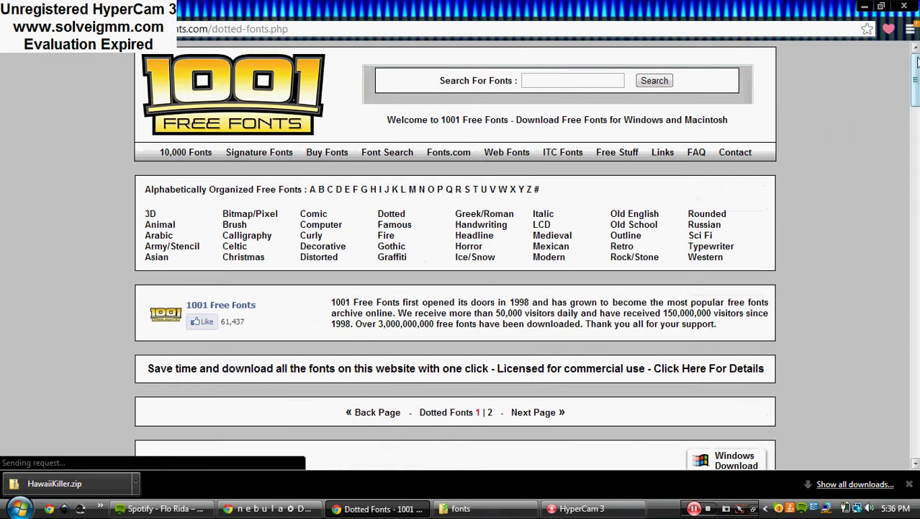
pyautogui.scroll(-2, 835, 135)
pyautogui.scroll(-2, 835, 135)
pyautogui.scroll(-1, 836, 136)
pyautogui.scroll(-3, 459, 254)
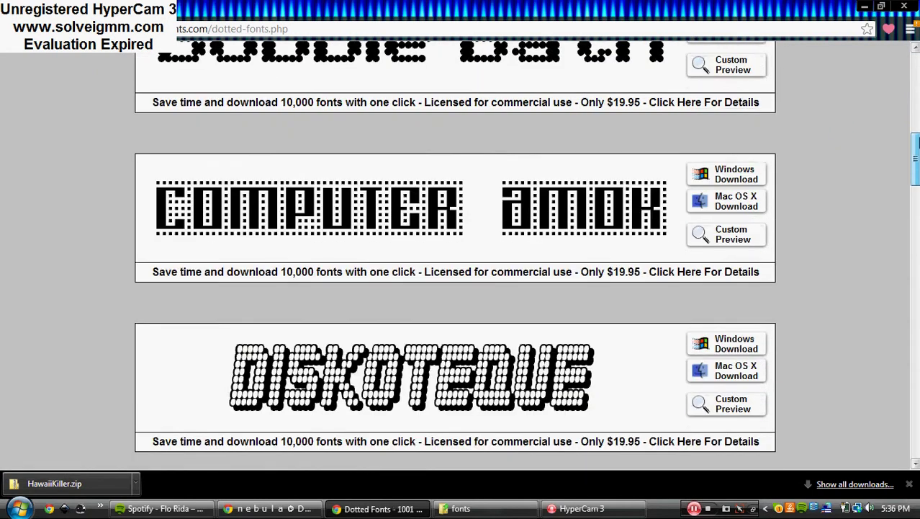
pyautogui.scroll(-2, 459, 254)
pyautogui.scroll(3, 460, 254)
pyautogui.scroll(-5, 459, 248)
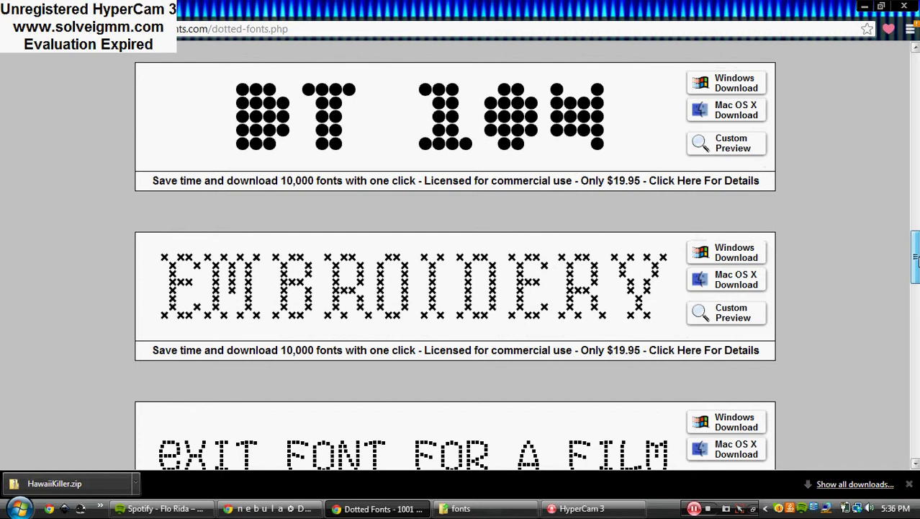
pyautogui.scroll(-2, 459, 248)
pyautogui.scroll(1, 459, 248)
pyautogui.scroll(-4, 459, 248)
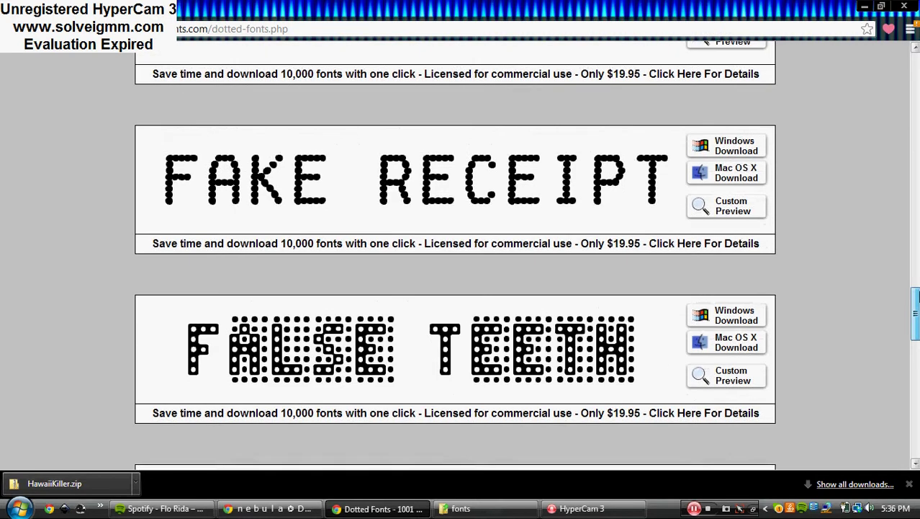
pyautogui.scroll(-2, 916, 364)
pyautogui.scroll(-6, 917, 364)
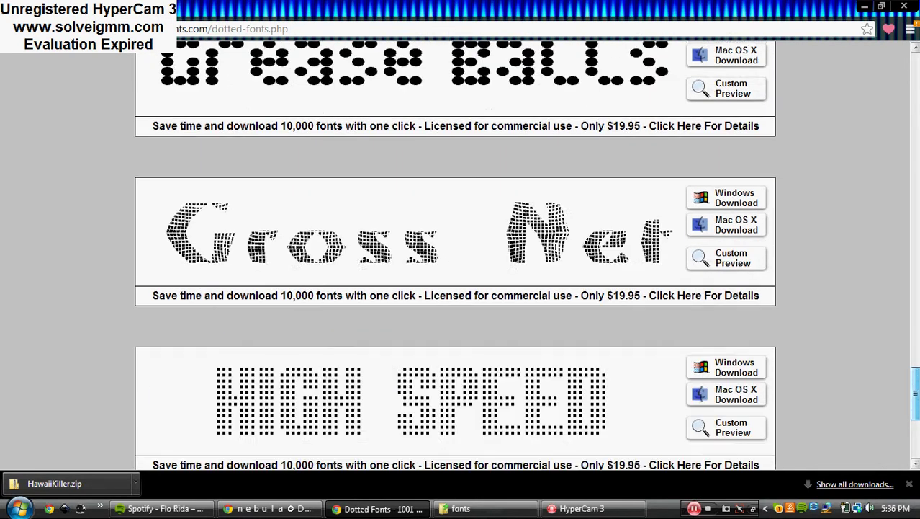
# Download the Bubble Bath font for Windows as BubbleBath.zip and minimize the browser.
pyautogui.moveTo(916, 363); pyautogui.dragTo(917, 115)
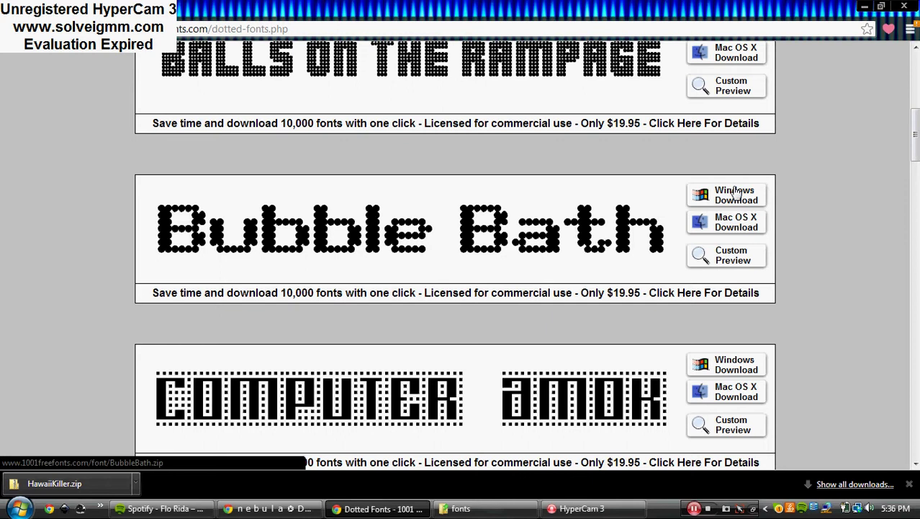
pyautogui.click(736, 193)
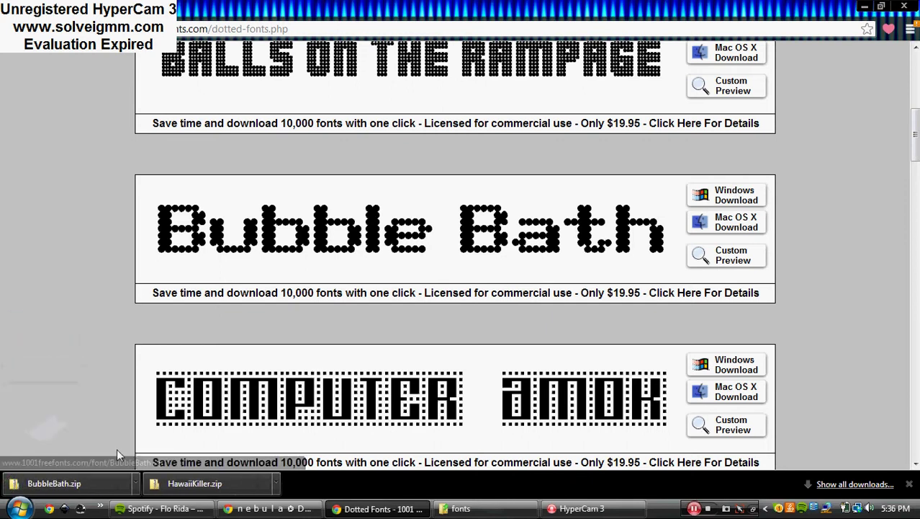
pyautogui.click(410, 512)
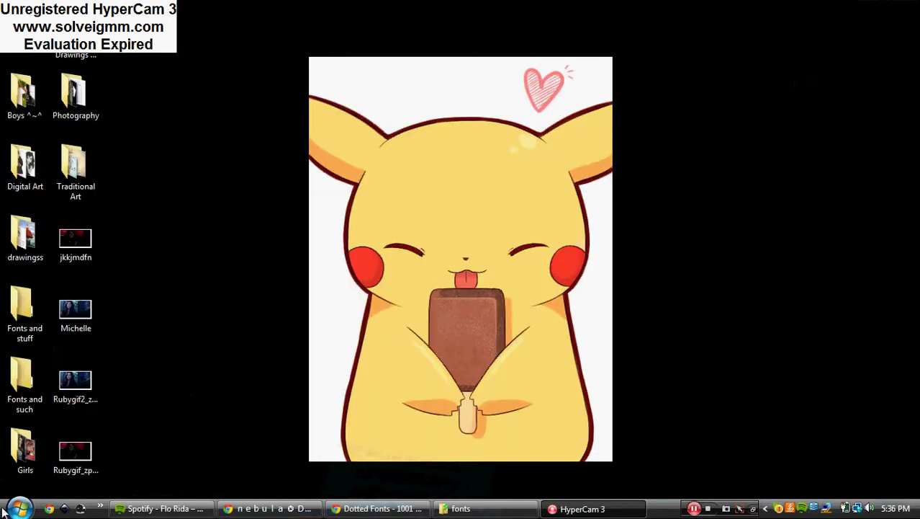
# Open Documents maximized, go to Downloads, and open the BubbleBath.zip archive.
pyautogui.click(8, 510)
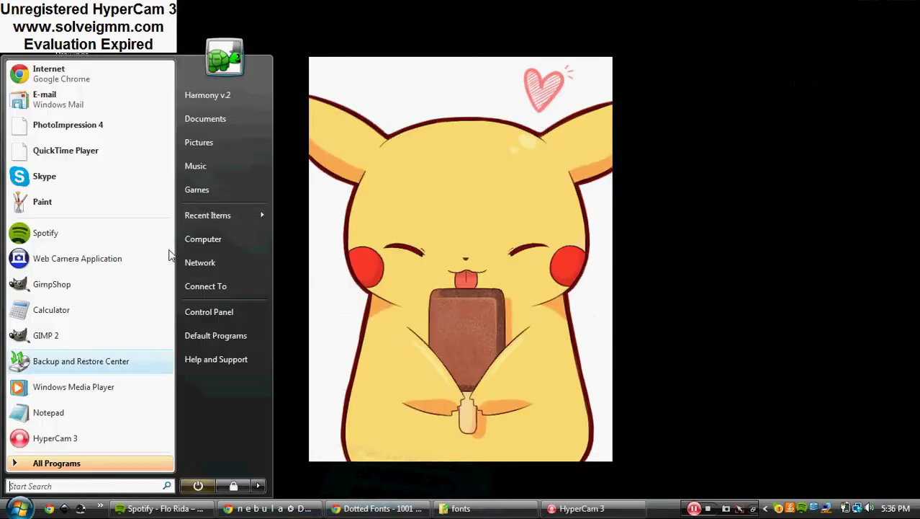
pyautogui.click(220, 124)
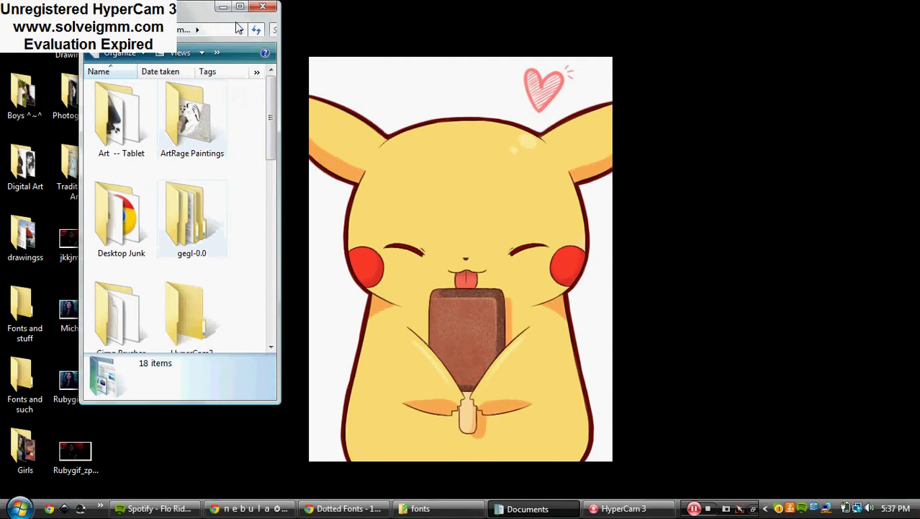
pyautogui.click(240, 6)
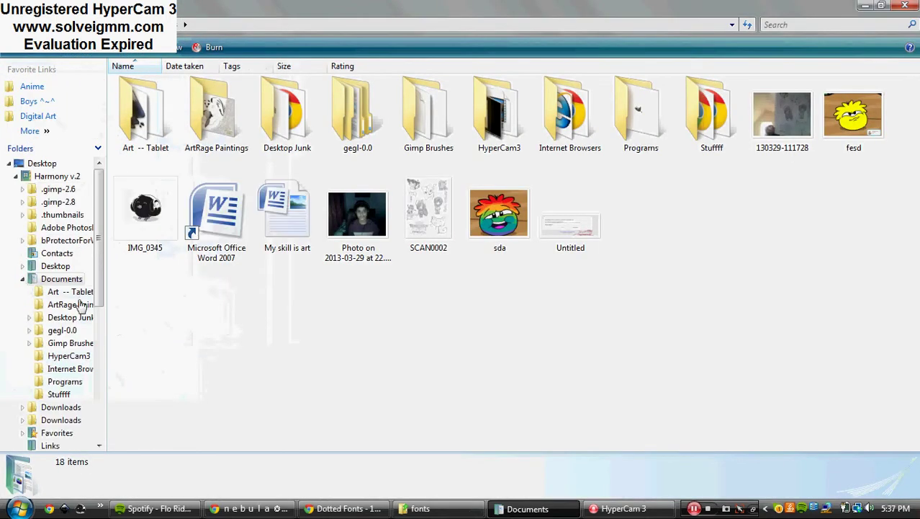
pyautogui.click(60, 408)
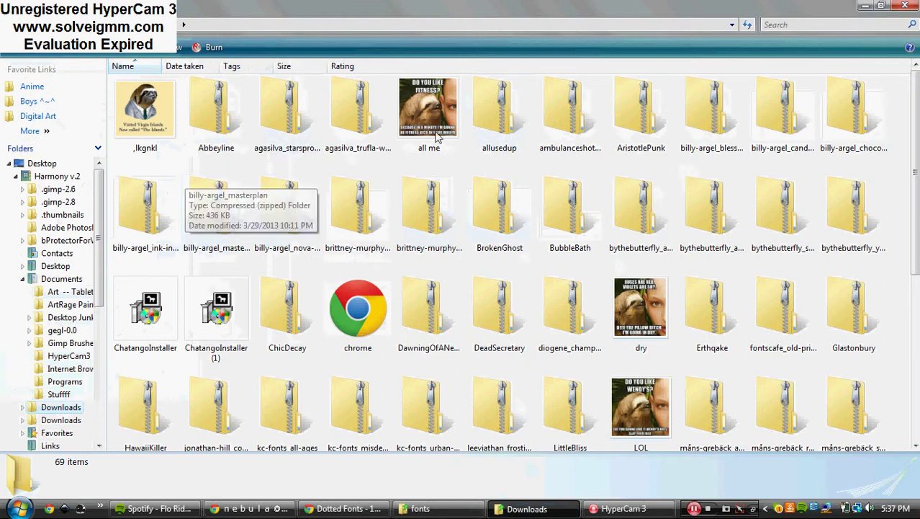
pyautogui.doubleClick(559, 234)
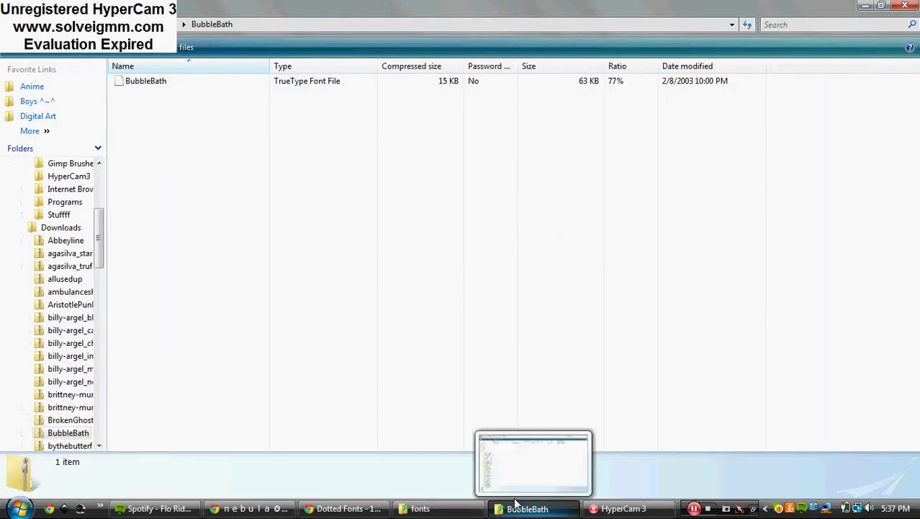
# Place the second Explorer window beside the archive, showing the Harmony v.2 folder.
pyautogui.hotkey('alt', 'Tab')
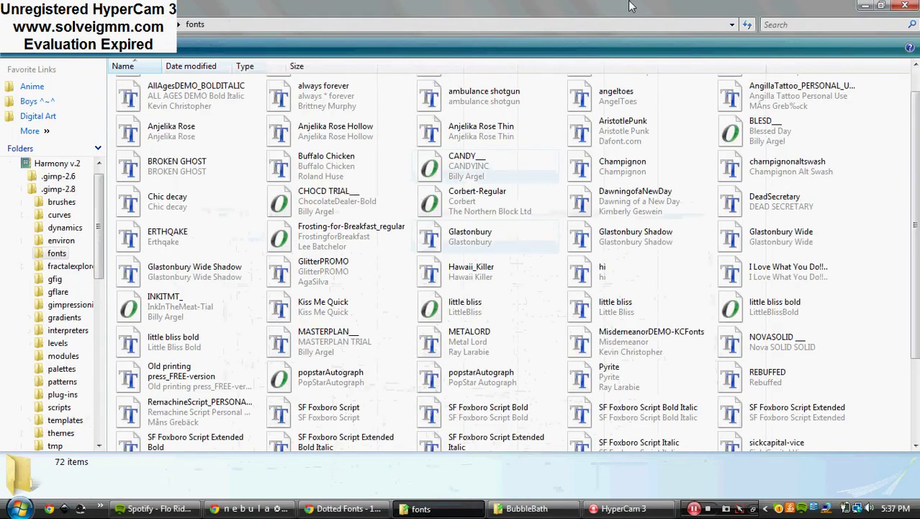
pyautogui.click(875, 5)
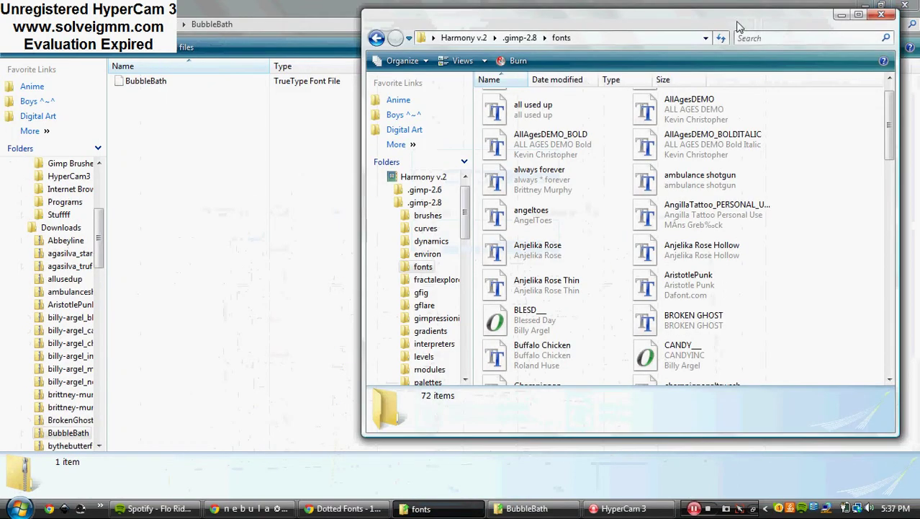
pyautogui.moveTo(738, 26); pyautogui.dragTo(754, 20)
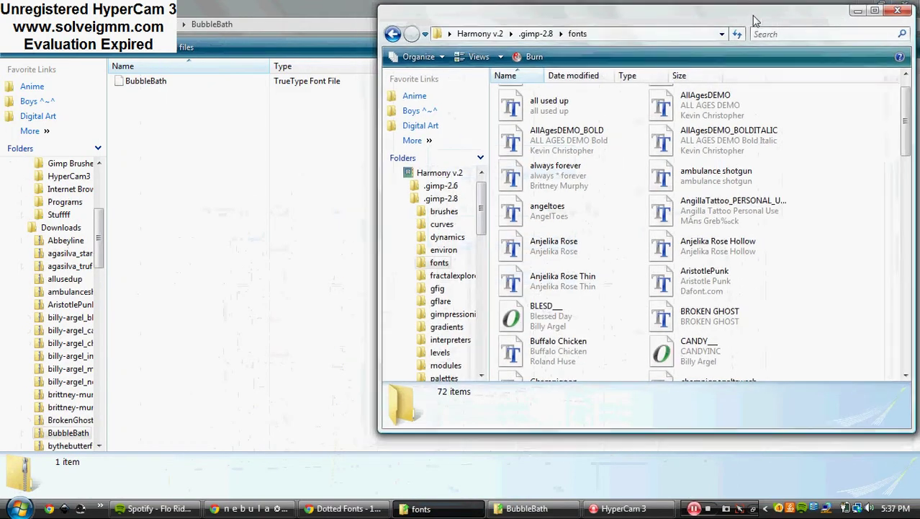
pyautogui.click(482, 34)
pyautogui.moveTo(684, 101); pyautogui.dragTo(527, 123)
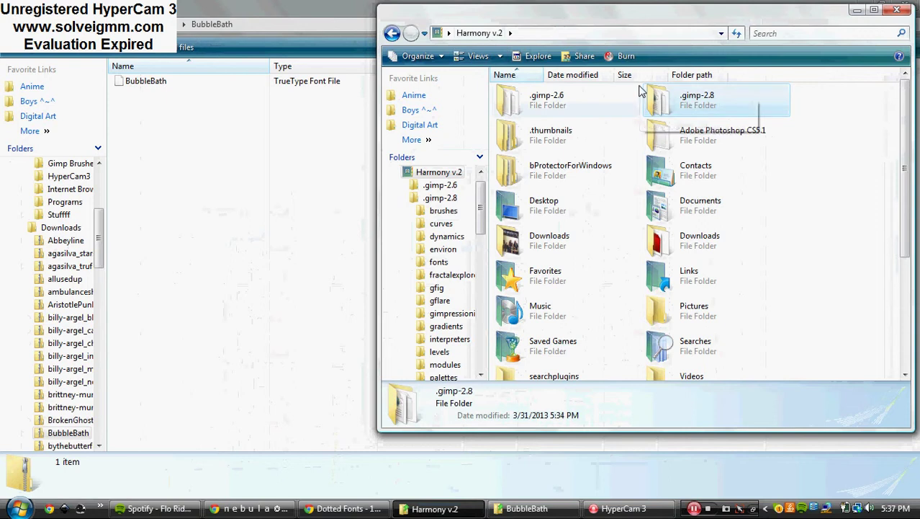
# Open the .gimp-2.8\fonts folder (72 fonts) and select the BubbleBath font file.
pyautogui.click(18, 508)
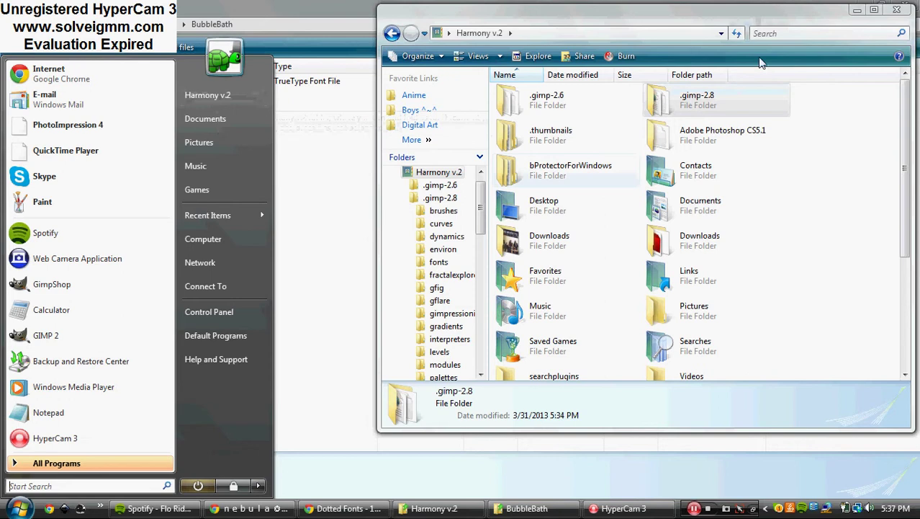
pyautogui.moveTo(235, 89); pyautogui.dragTo(761, 47)
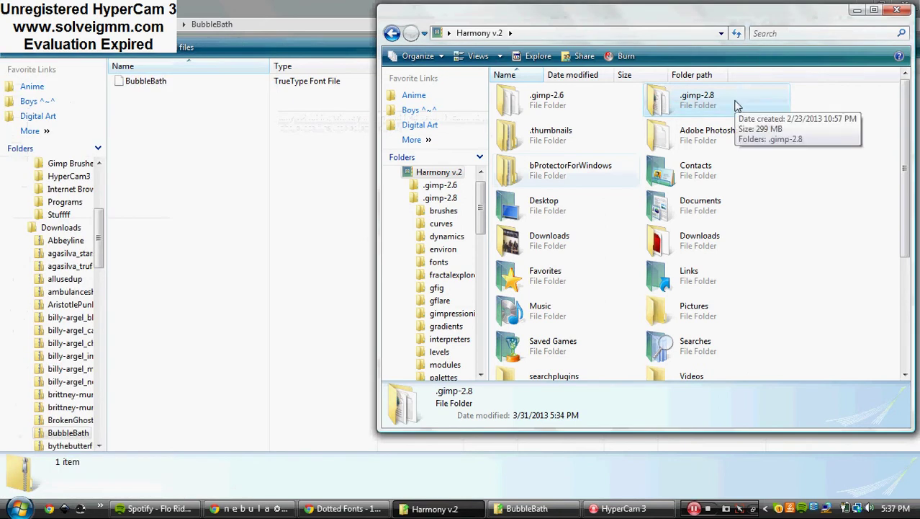
pyautogui.doubleClick(736, 106)
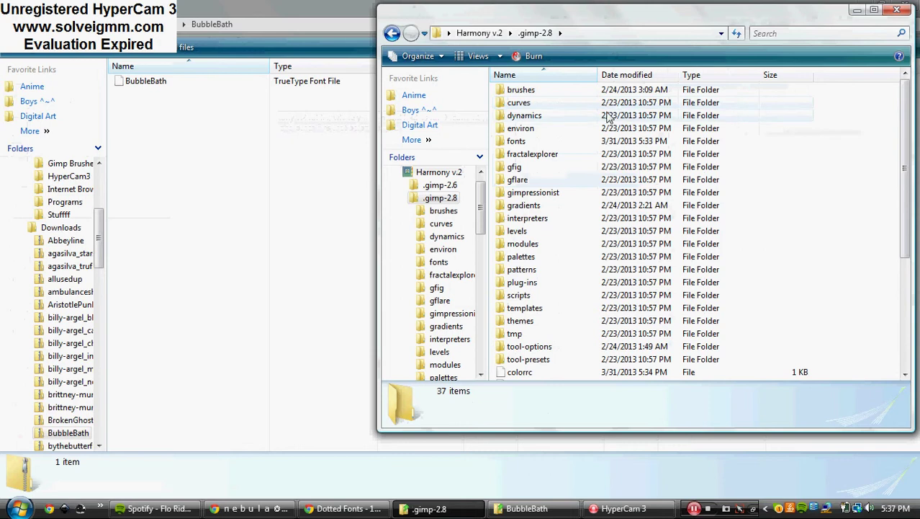
pyautogui.moveTo(533, 153)
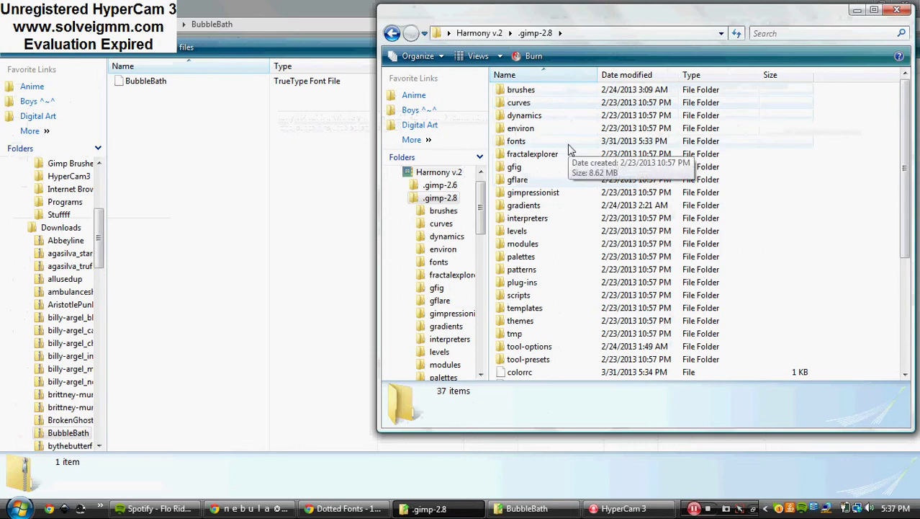
pyautogui.doubleClick(569, 142)
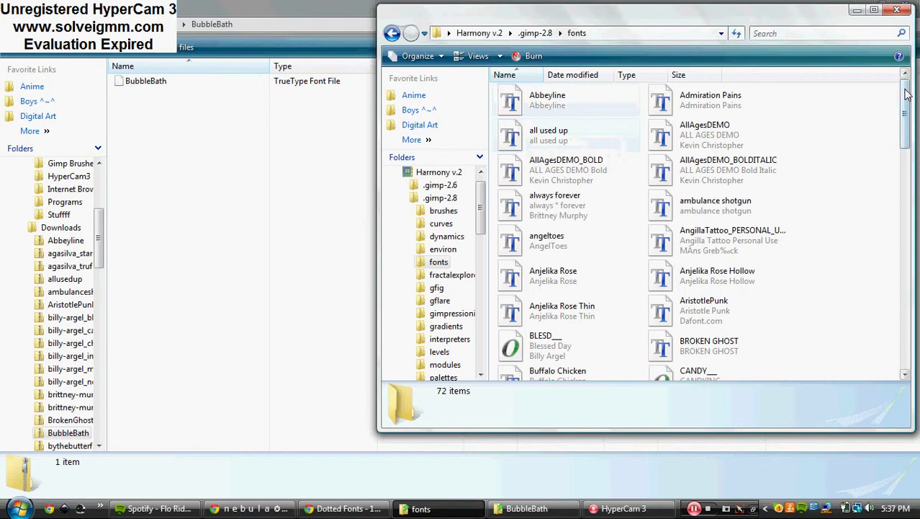
pyautogui.moveTo(905, 114)
pyautogui.mouseDown()
pyautogui.moveTo(907, 311)
pyautogui.moveTo(896, 123)
pyautogui.moveTo(909, 87)
pyautogui.mouseUp()
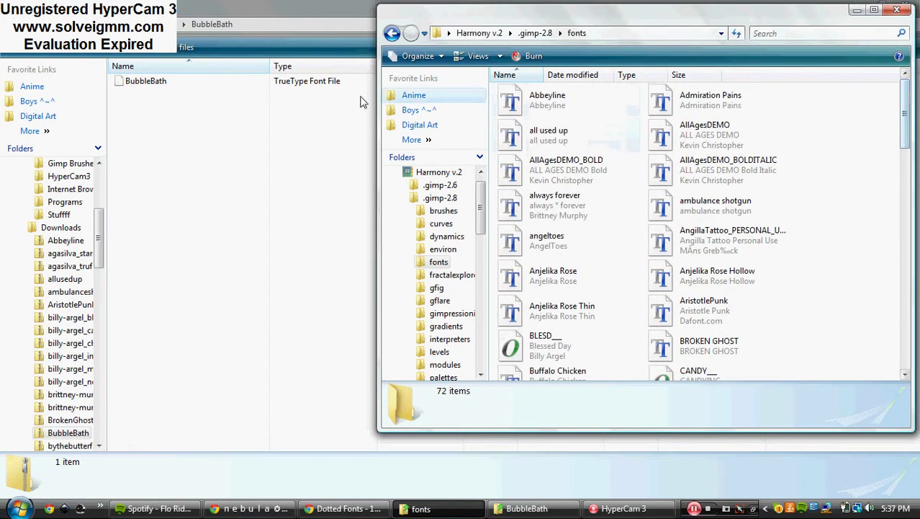
pyautogui.click(322, 82)
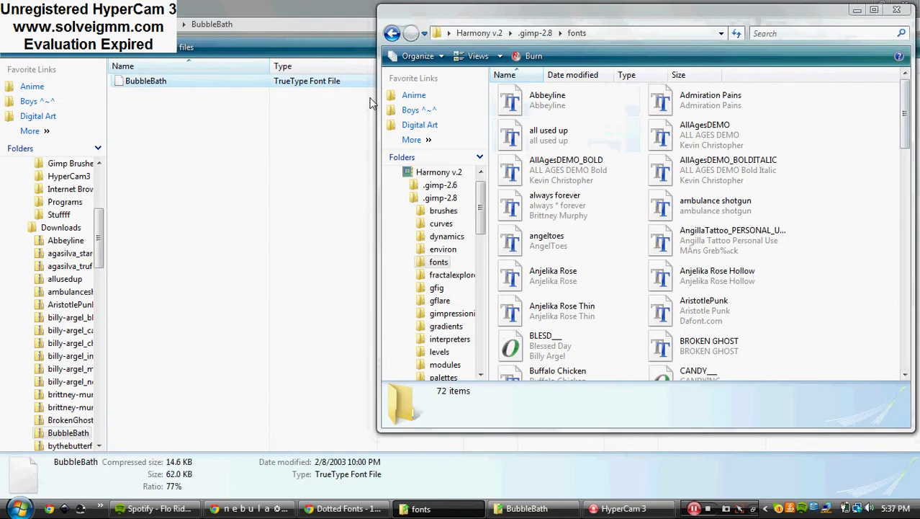
# Copy BubbleBath into GIMP's fonts folder, confirming the prompt, bringing it to 73 items.
pyautogui.moveTo(372, 103); pyautogui.dragTo(641, 175)
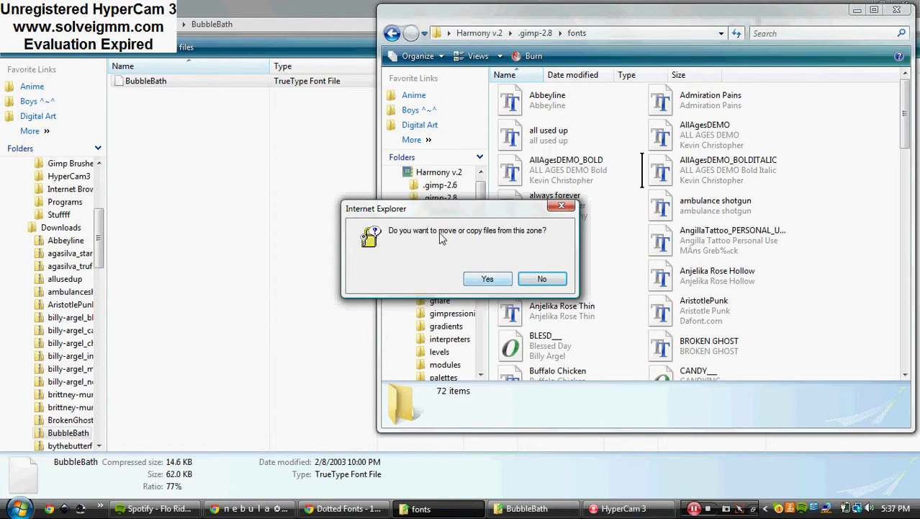
pyautogui.click(488, 280)
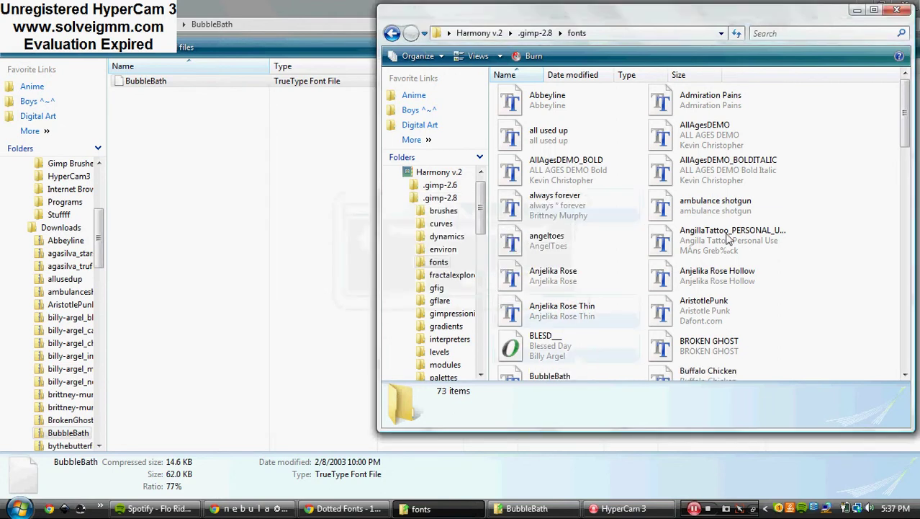
pyautogui.moveTo(904, 102); pyautogui.dragTo(906, 126)
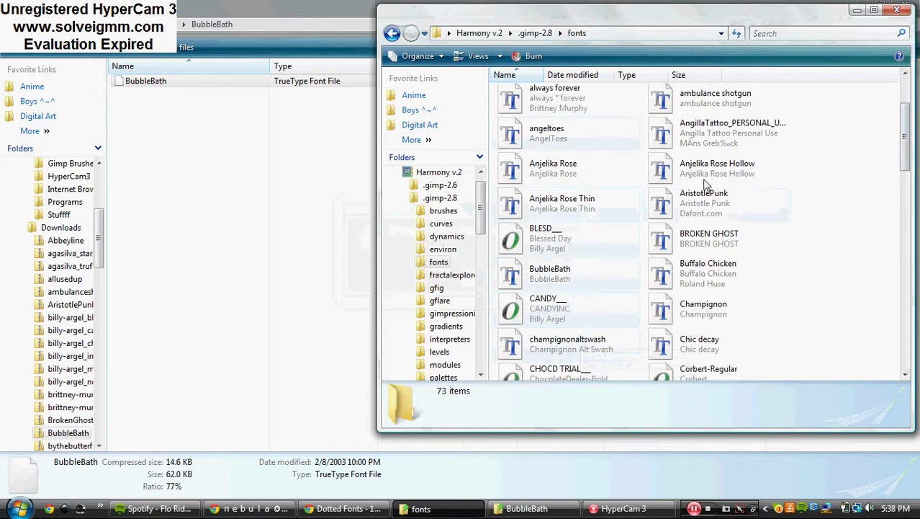
pyautogui.click(616, 283)
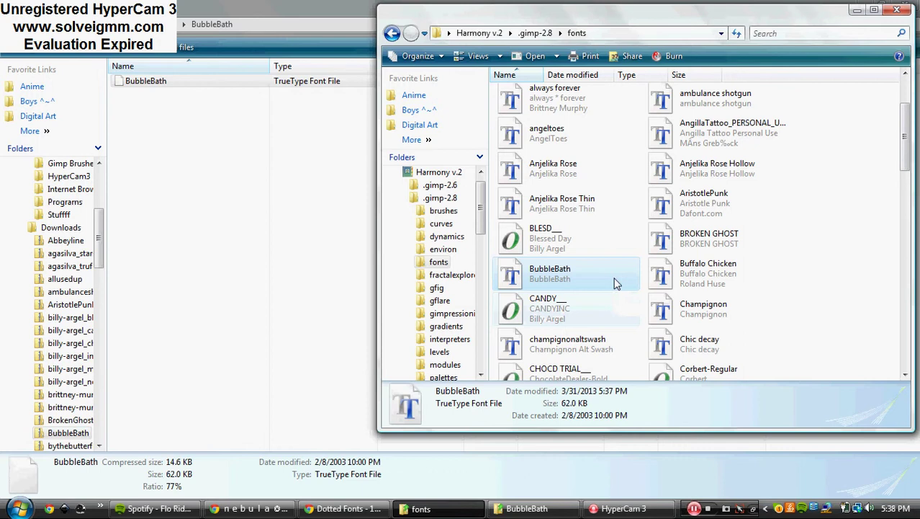
pyautogui.click(200, 195)
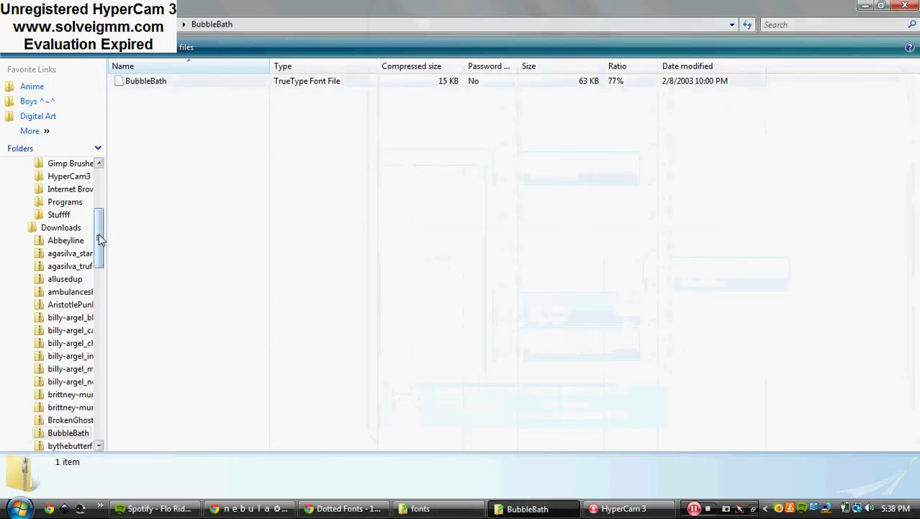
# Open the allusedup archive, sort its files by type, and minimize both Explorer windows.
pyautogui.click(79, 279)
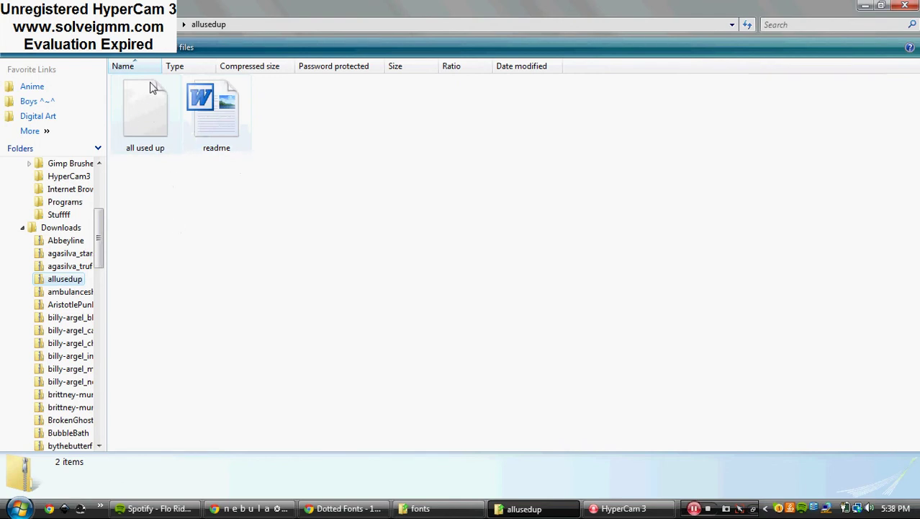
pyautogui.click(173, 67)
pyautogui.click(174, 67)
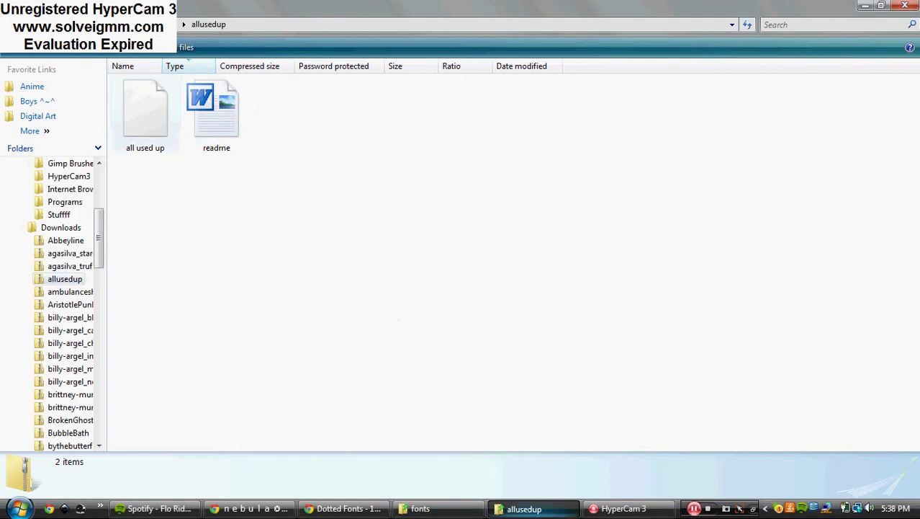
pyautogui.click(499, 509)
pyautogui.click(432, 508)
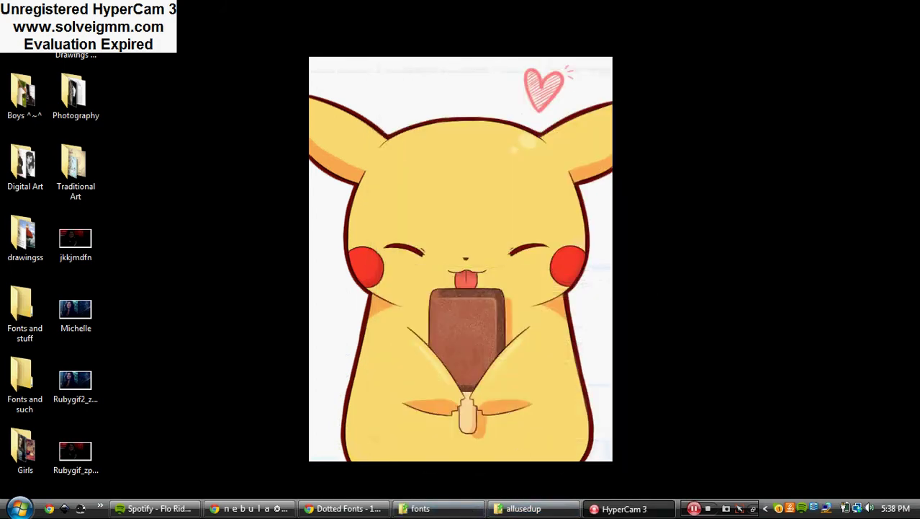
# Launch GimpShop from the Start menu's program list.
pyautogui.click(18, 509)
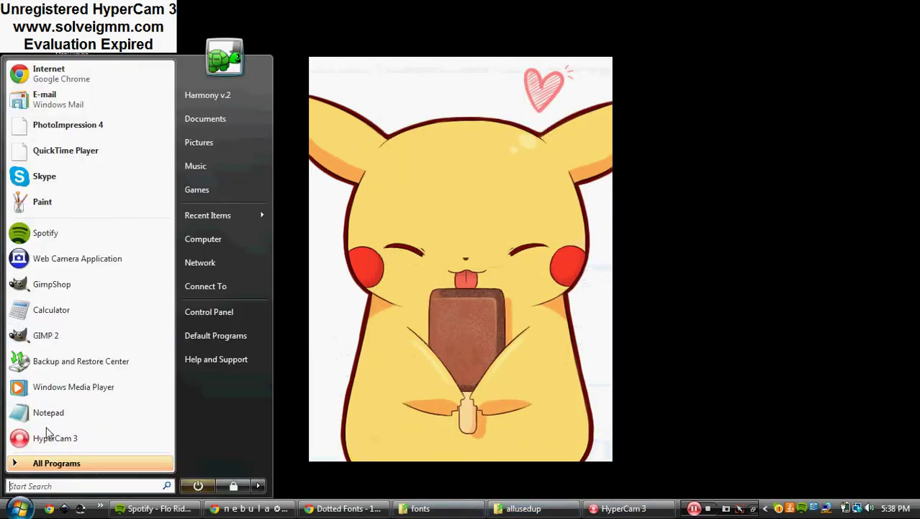
pyautogui.click(95, 289)
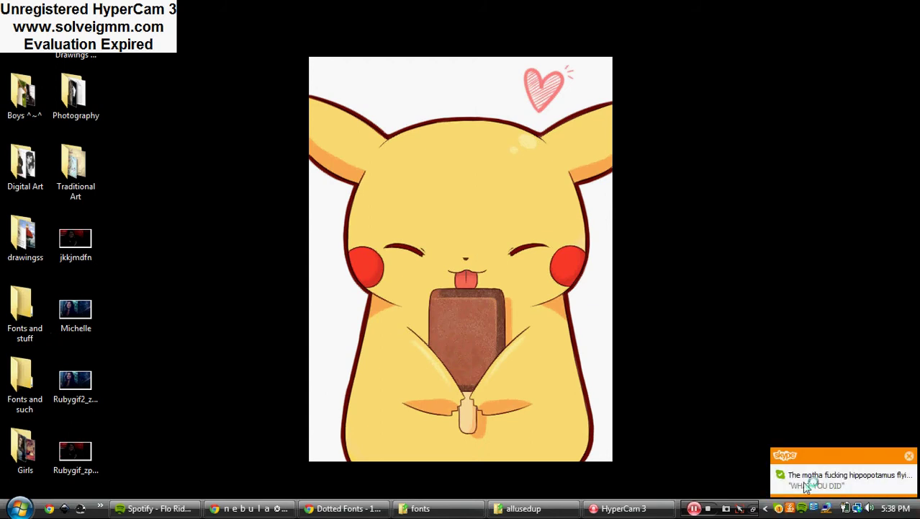
# Send the message 'MY YOUTUBE VIDEO?' in the Skype chat.
pyautogui.click(812, 479)
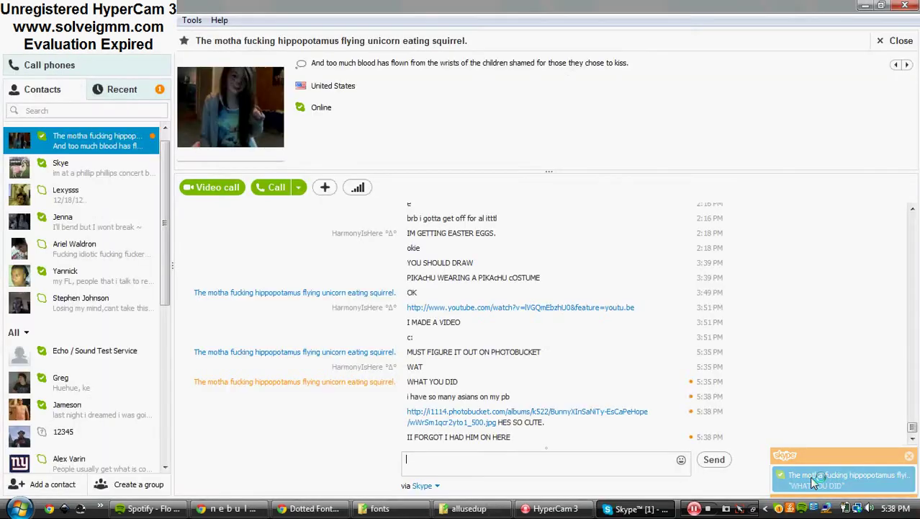
pyautogui.click(573, 460)
pyautogui.write('MY YOU')
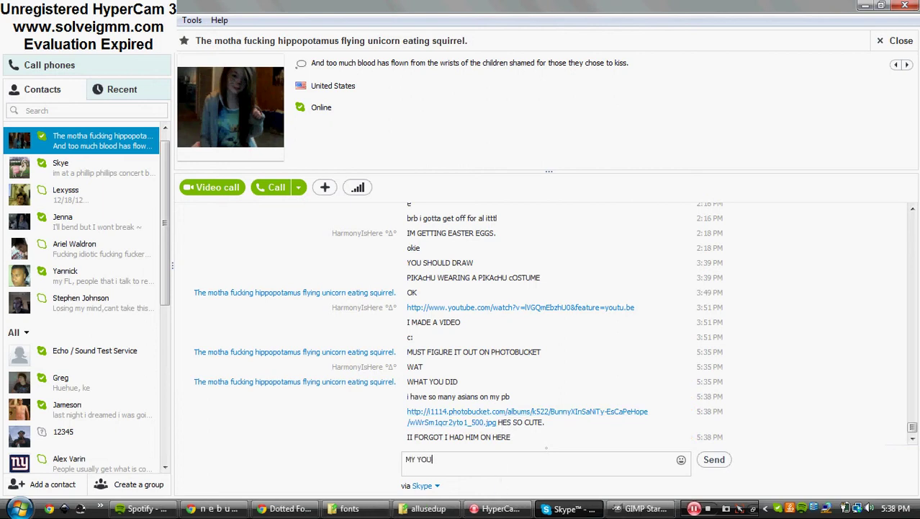
pyautogui.write('TUBE VIDO')
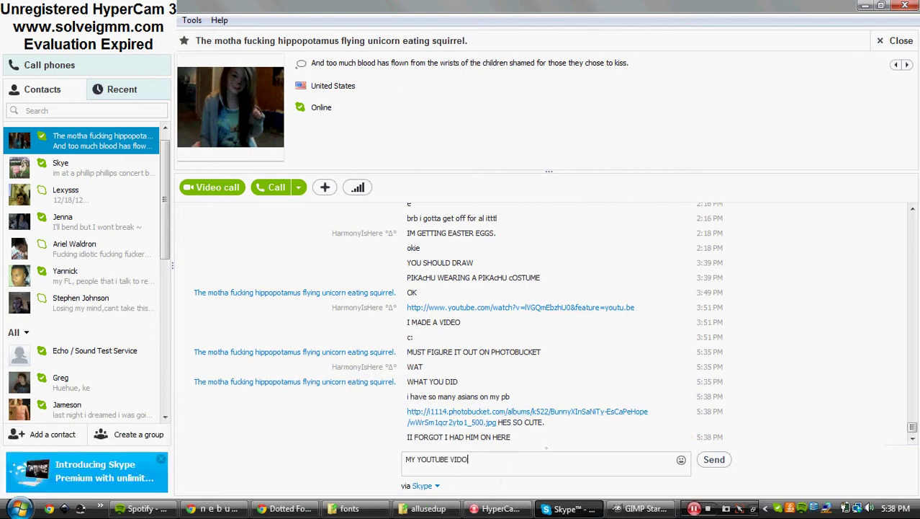
pyautogui.press('Return')
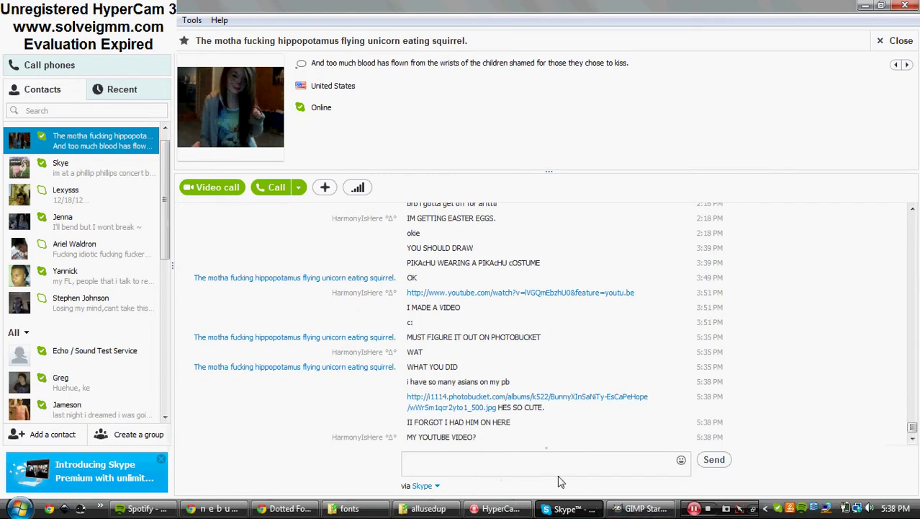
pyautogui.click(561, 509)
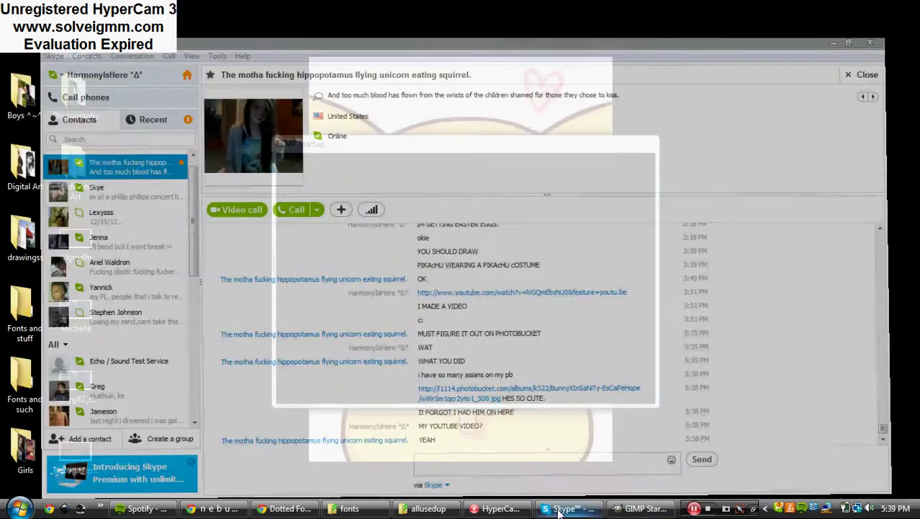
pyautogui.click(560, 509)
pyautogui.write('OH, IDK HOW TO DO THAT ON PHOTOBU')
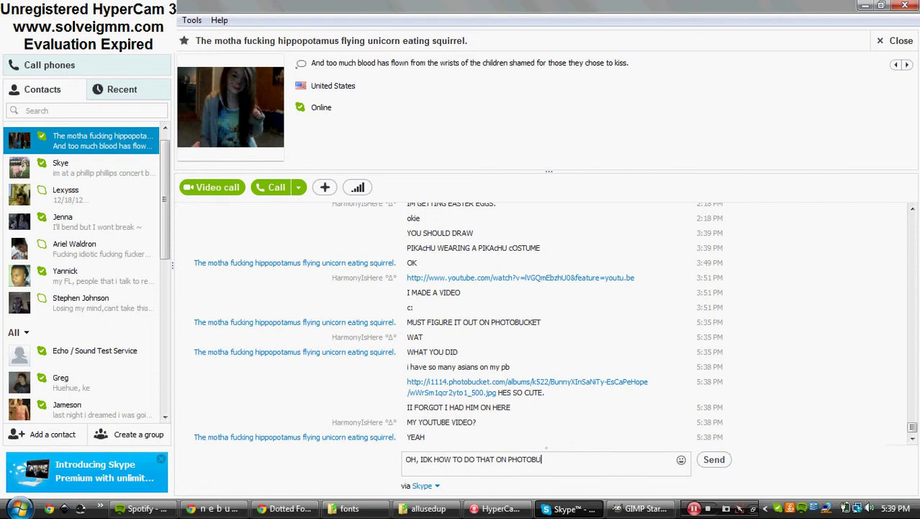
# Draft a reply about Photobucket, removing the pasted image link from it.
pyautogui.hotkey('ctrl', 'v')
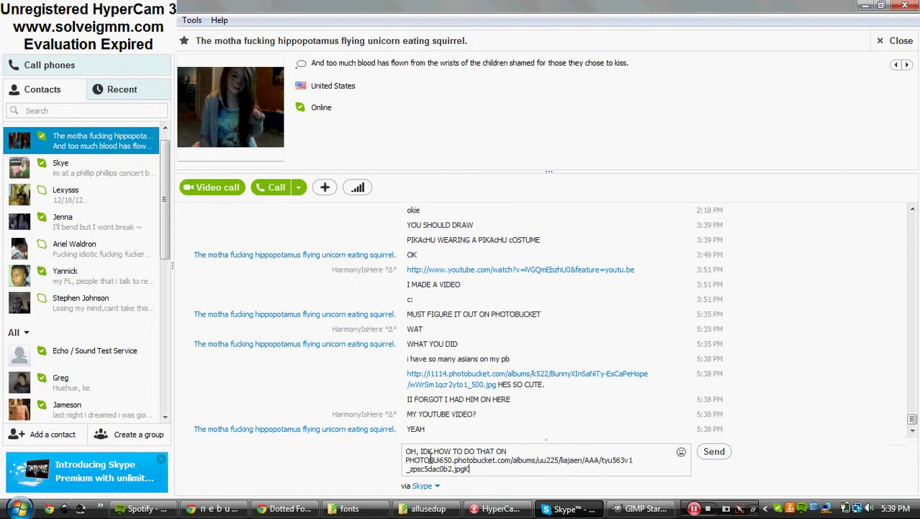
pyautogui.moveTo(470, 468)
pyautogui.mouseDown()
pyautogui.moveTo(406, 461)
pyautogui.moveTo(438, 453)
pyautogui.mouseUp()
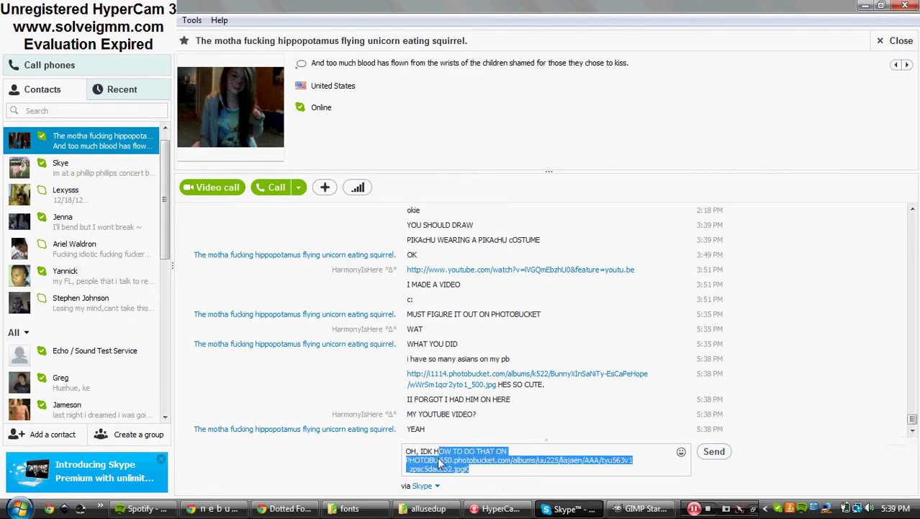
pyautogui.write('W')
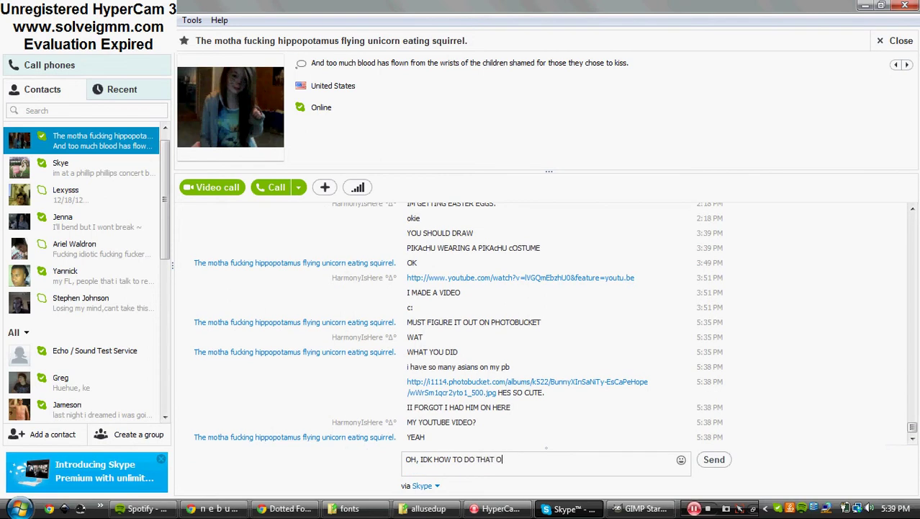
pyautogui.hotkey('ctrl', 'v')
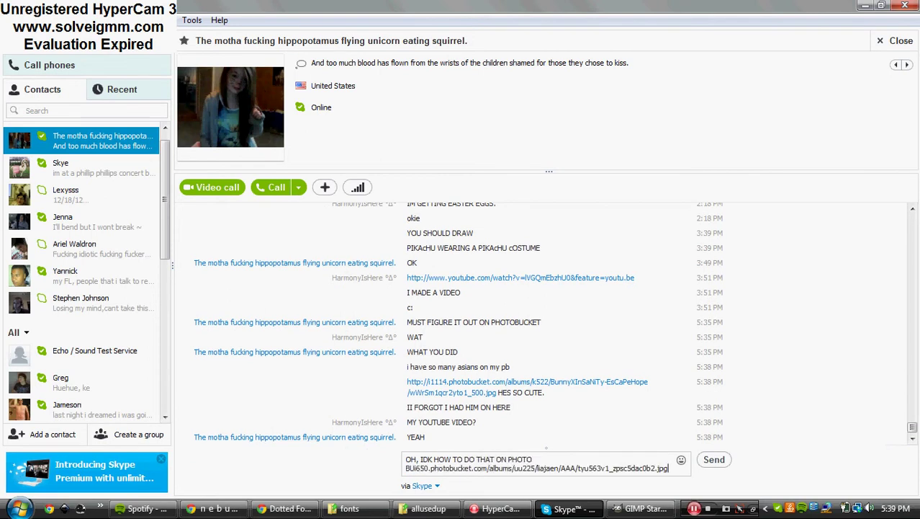
pyautogui.moveTo(685, 468); pyautogui.dragTo(428, 467)
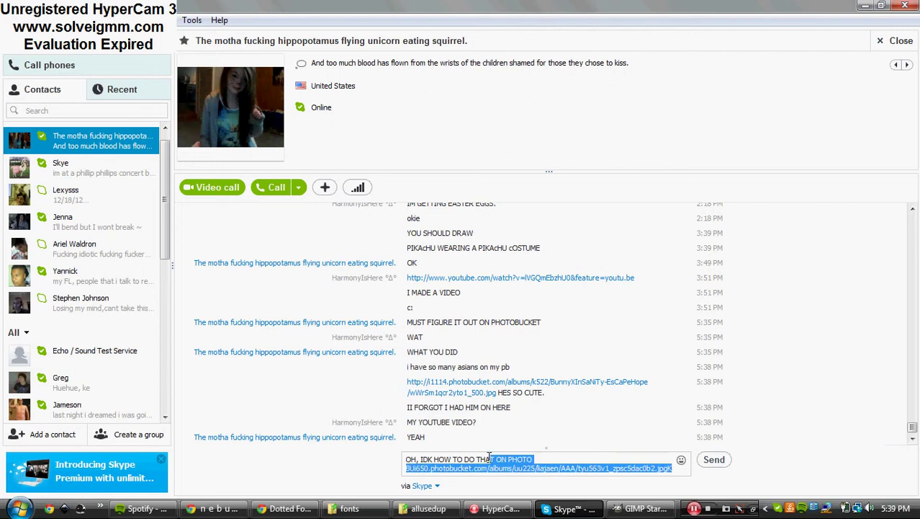
pyautogui.press('BackSpace')
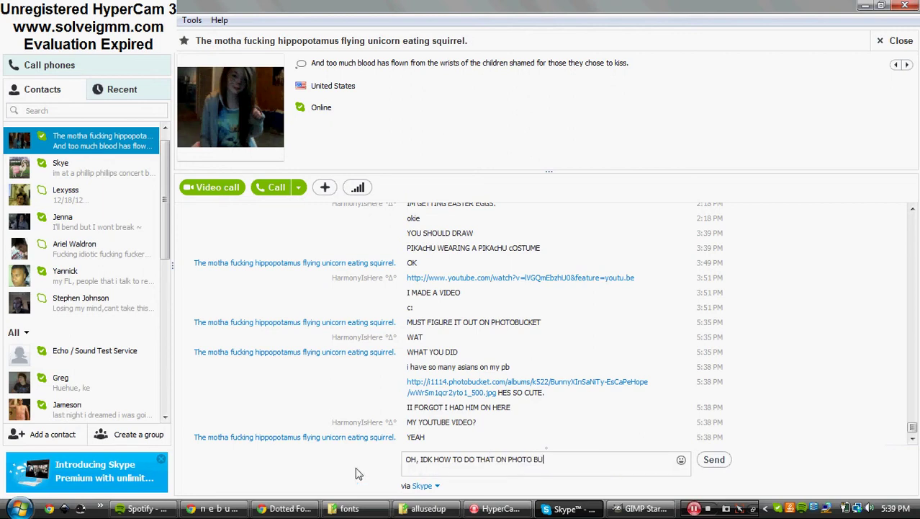
# Copy the Gaia Online forum thread's address, then send the Photobucket reply in Skype.
pyautogui.click(215, 509)
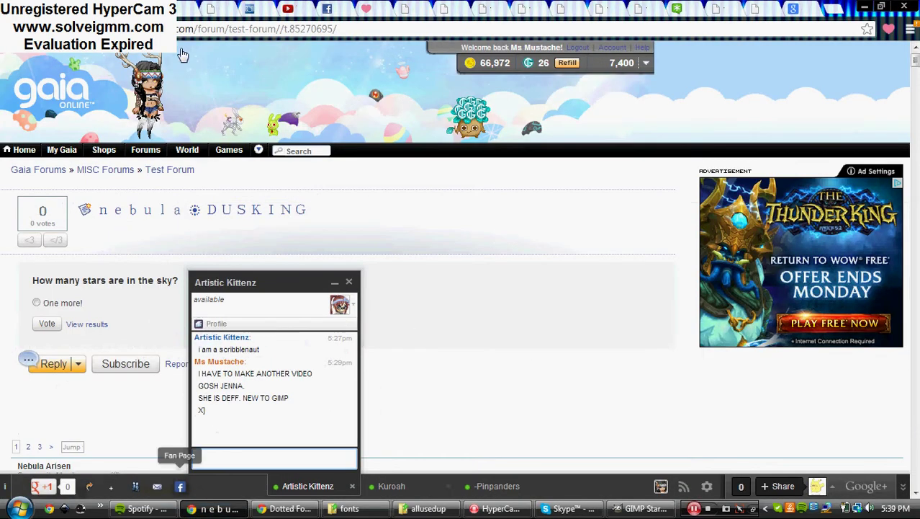
pyautogui.rightClick(186, 29)
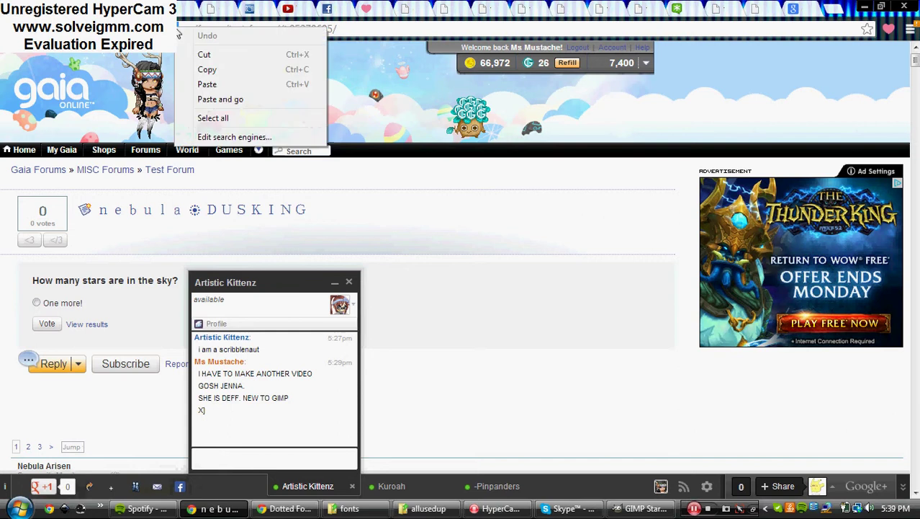
pyautogui.click(222, 72)
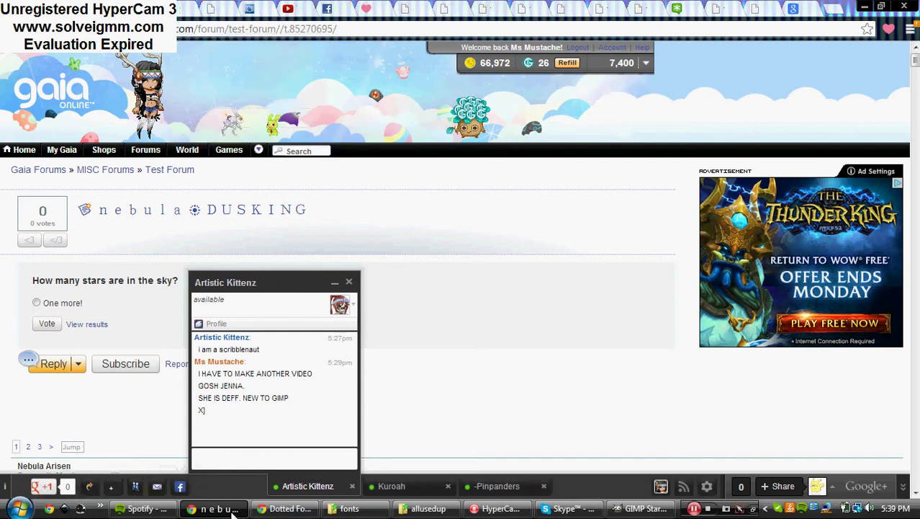
pyautogui.hotkey('alt', 'Tab')
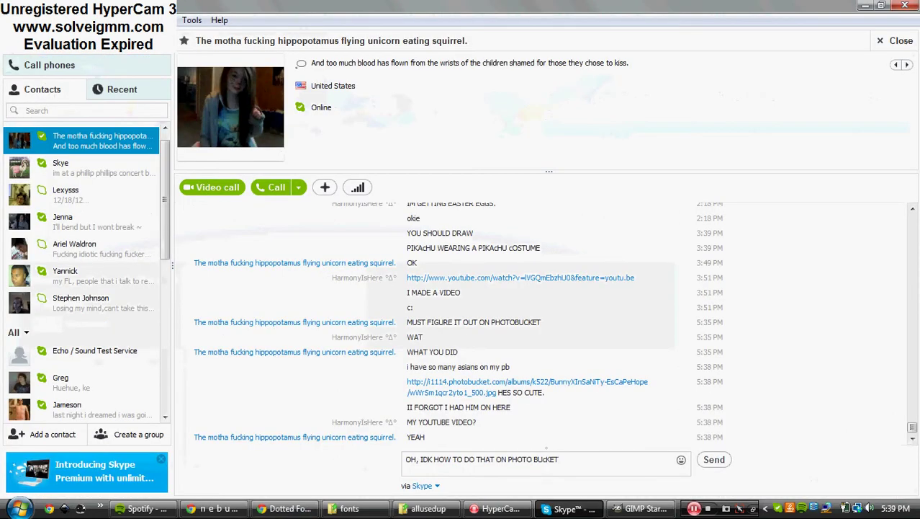
pyautogui.press('Return')
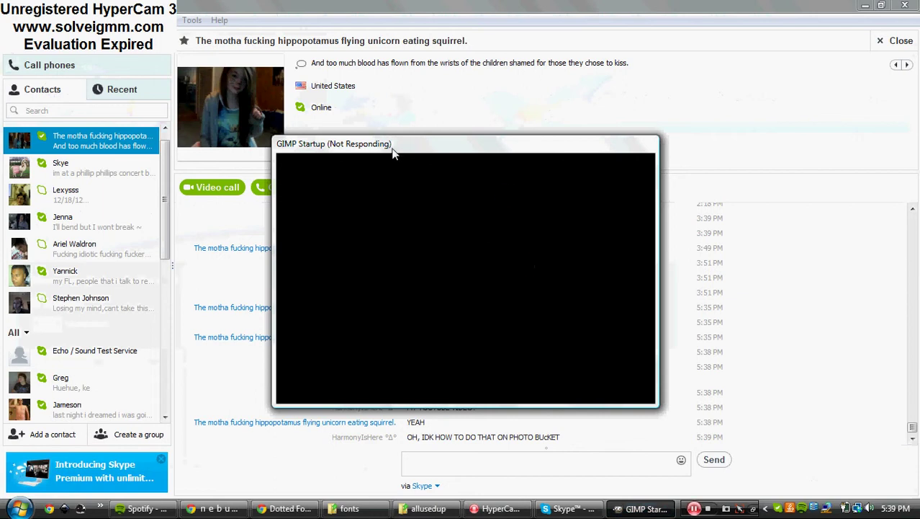
# Send the Skype reply 'DONT YOU HAVE GIMP?' while checking on GIMP's startup.
pyautogui.click(461, 457)
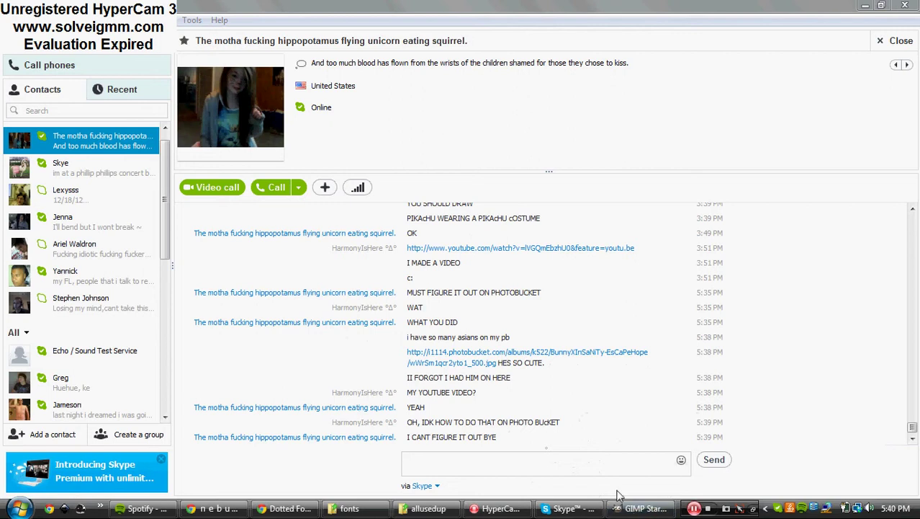
pyautogui.click(615, 468)
pyautogui.write('DONT YOU')
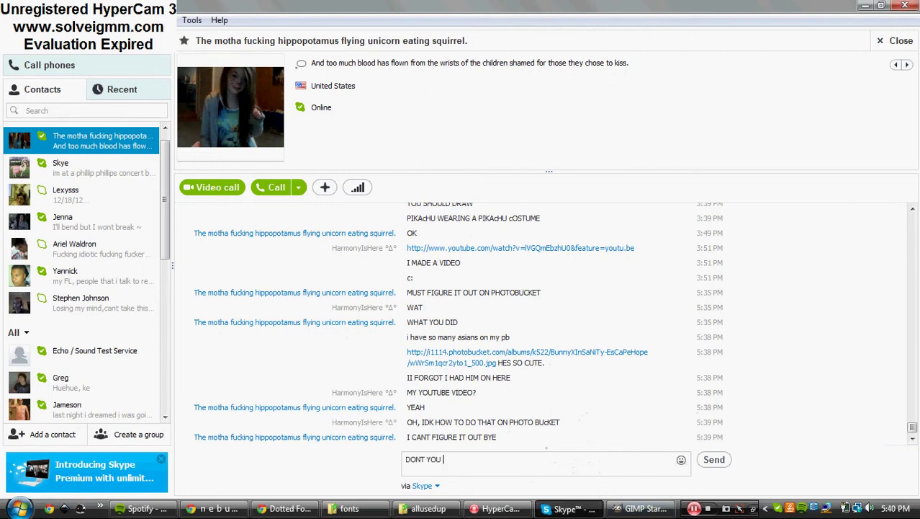
pyautogui.write('GIMP?')
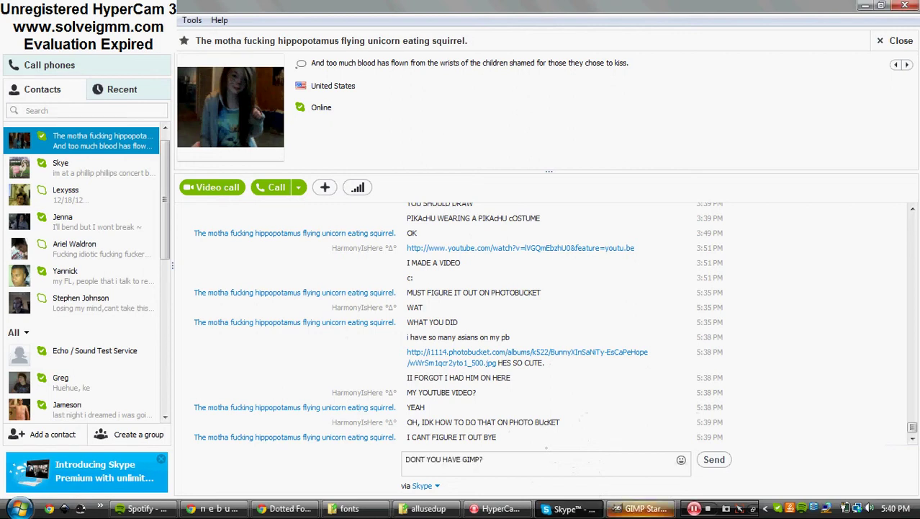
pyautogui.press('Return')
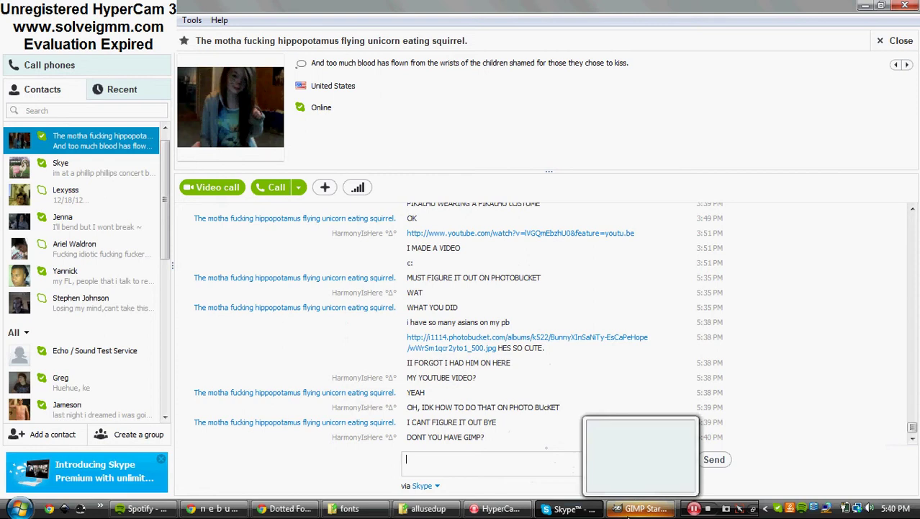
pyautogui.click(628, 511)
pyautogui.click(580, 510)
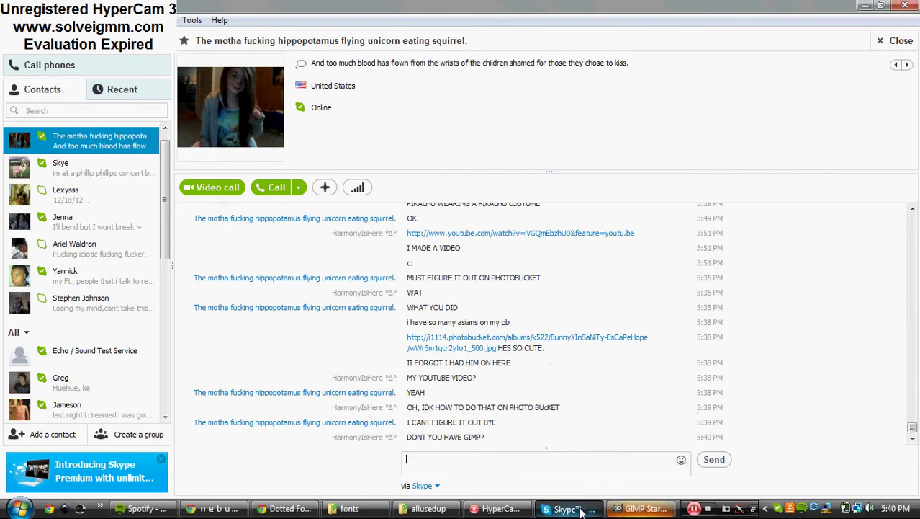
# Send the Skype replies 'DOWNLOAD IT' and 'IT'LL BE SO MUcH EASIER', then switch to GIMP.
pyautogui.click(581, 508)
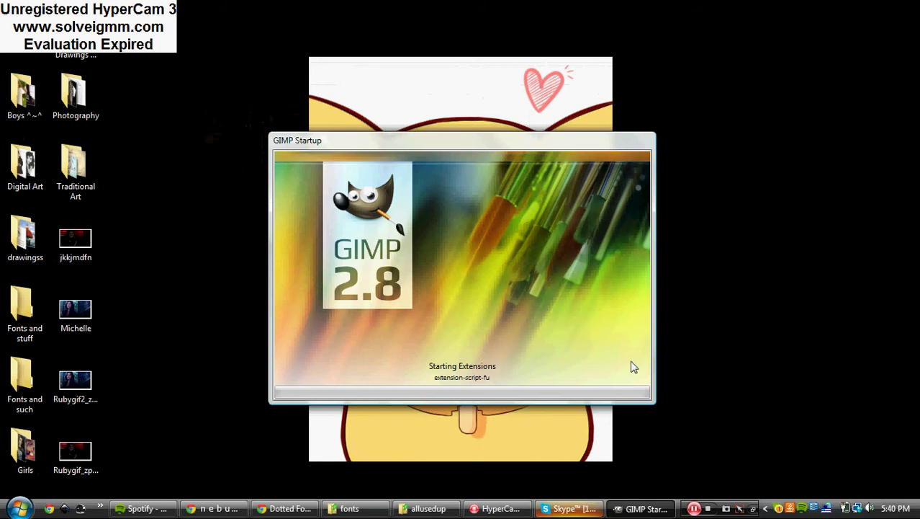
pyautogui.click(569, 508)
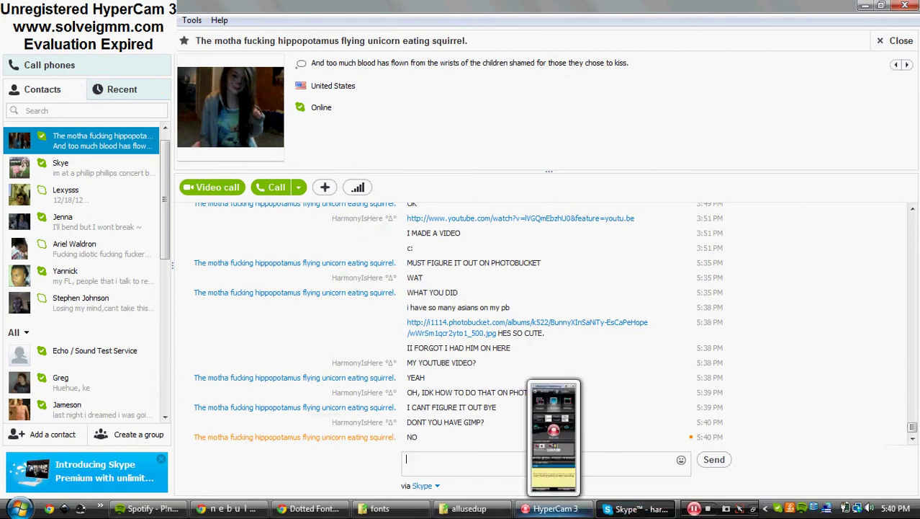
pyautogui.write('DOWNLOAD IT')
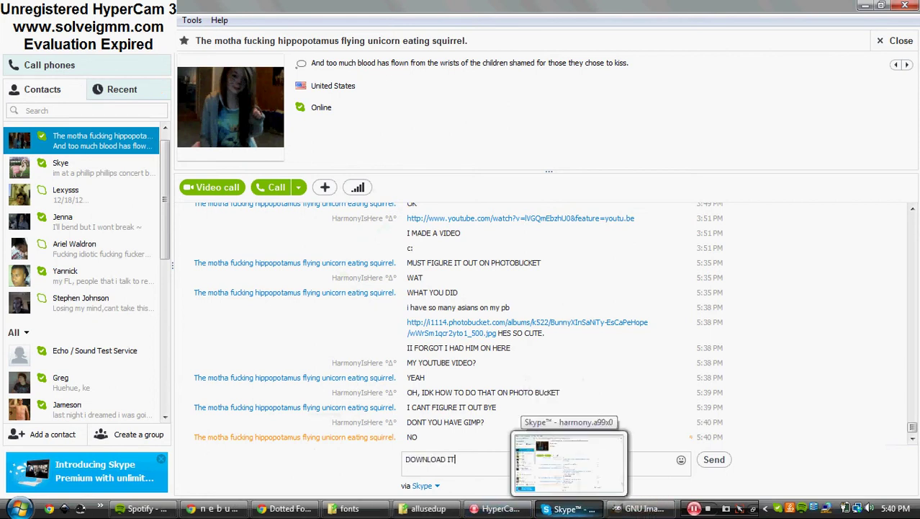
pyautogui.press('Return')
pyautogui.write("IT'LL BE SO MUc")
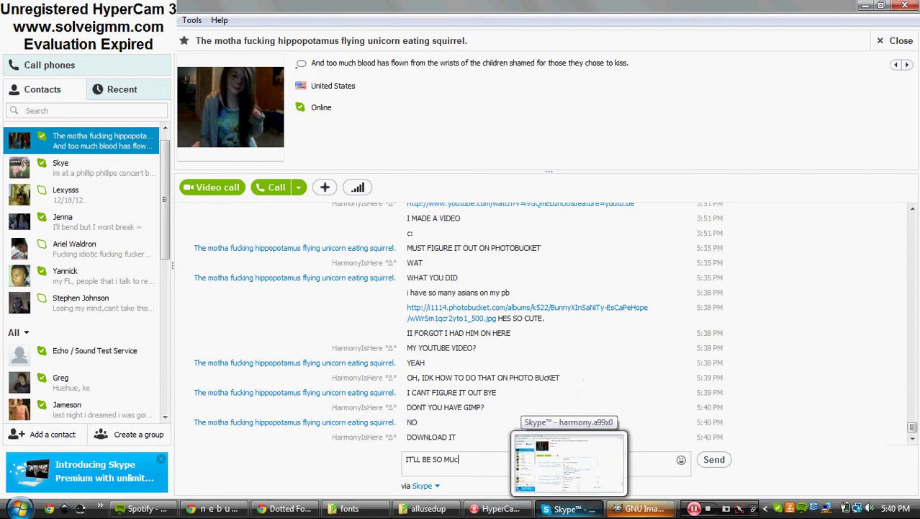
pyautogui.write('IER')
pyautogui.press('Return')
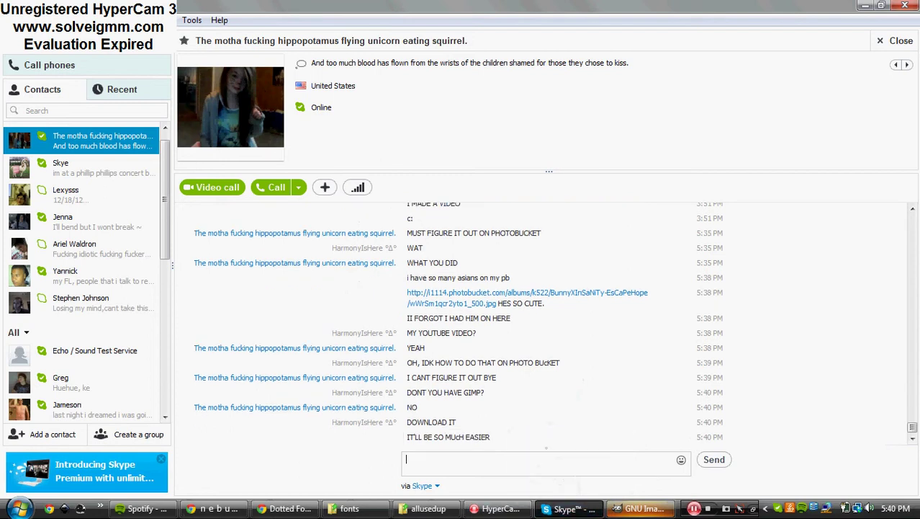
pyautogui.click(635, 513)
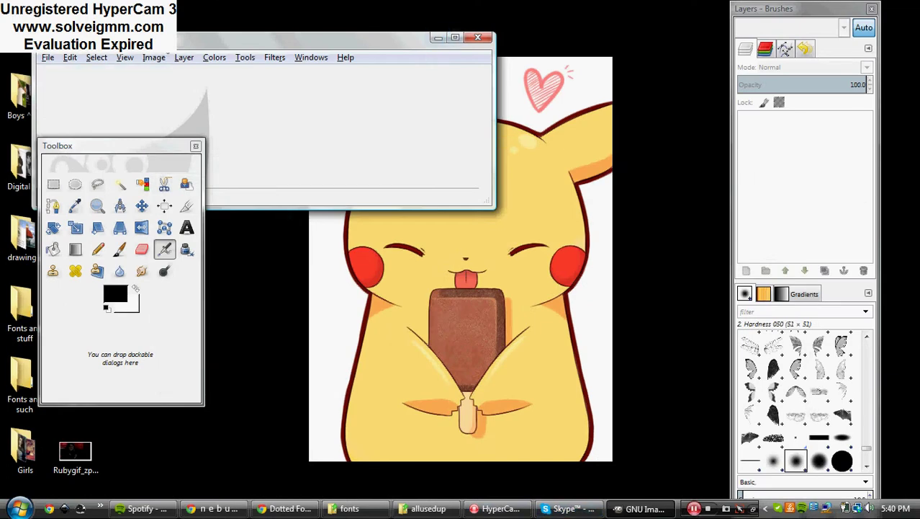
# Create a new 640×400 image with the Advanced Options fill set to White.
pyautogui.moveTo(111, 45)
pyautogui.mouseDown()
pyautogui.moveTo(328, 128)
pyautogui.moveTo(313, 127)
pyautogui.mouseUp()
pyautogui.click(255, 139)
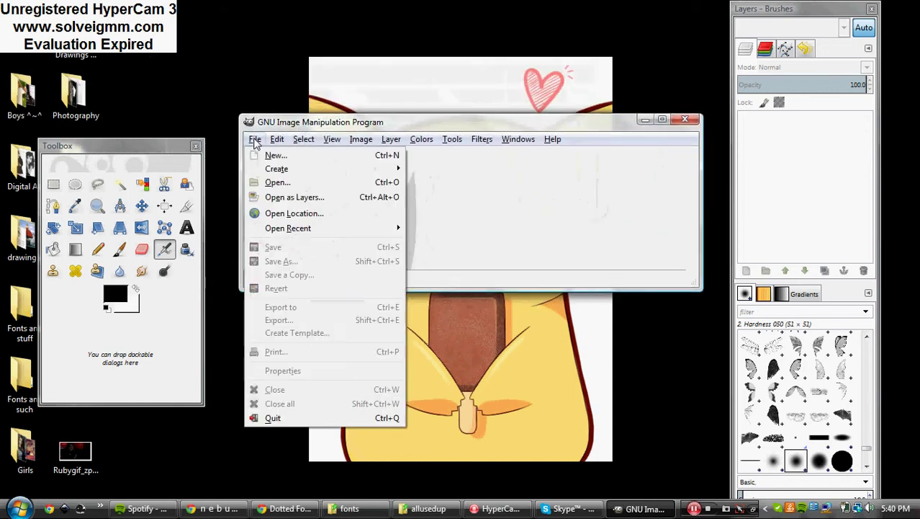
pyautogui.click(271, 155)
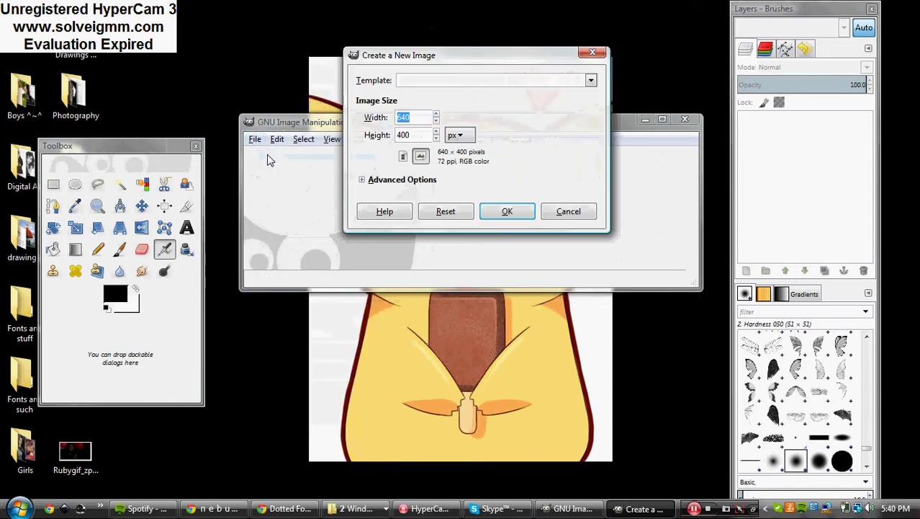
pyautogui.click(382, 183)
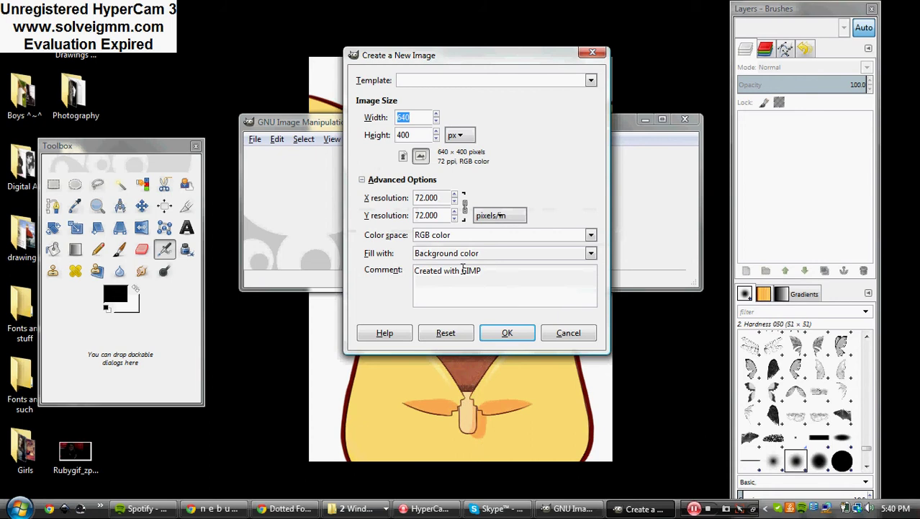
pyautogui.click(450, 257)
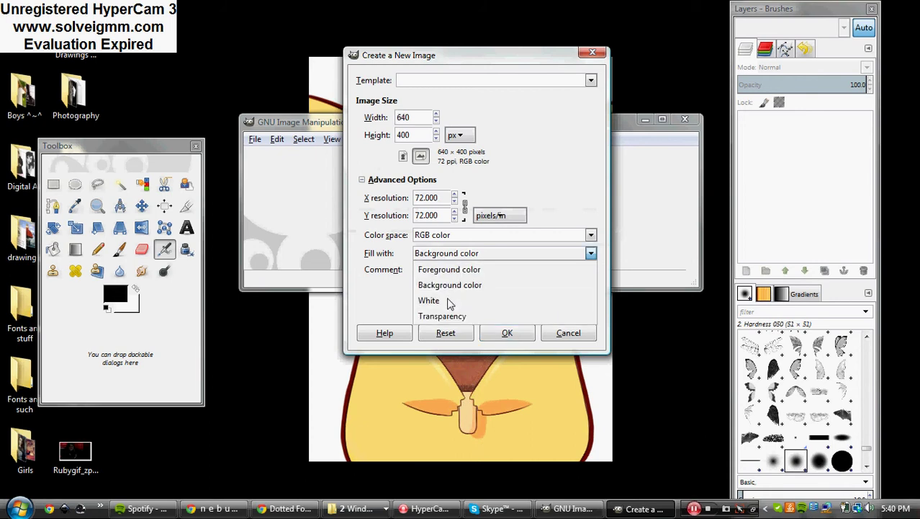
pyautogui.click(448, 300)
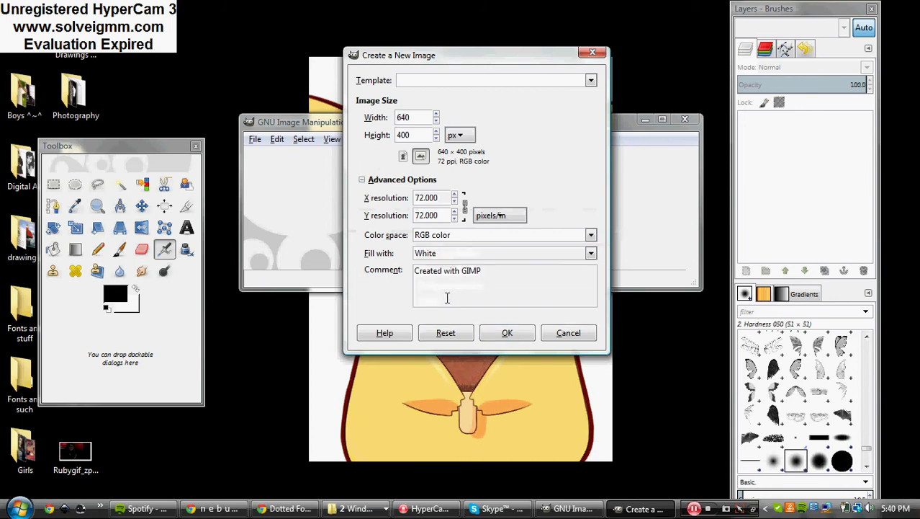
pyautogui.click(505, 337)
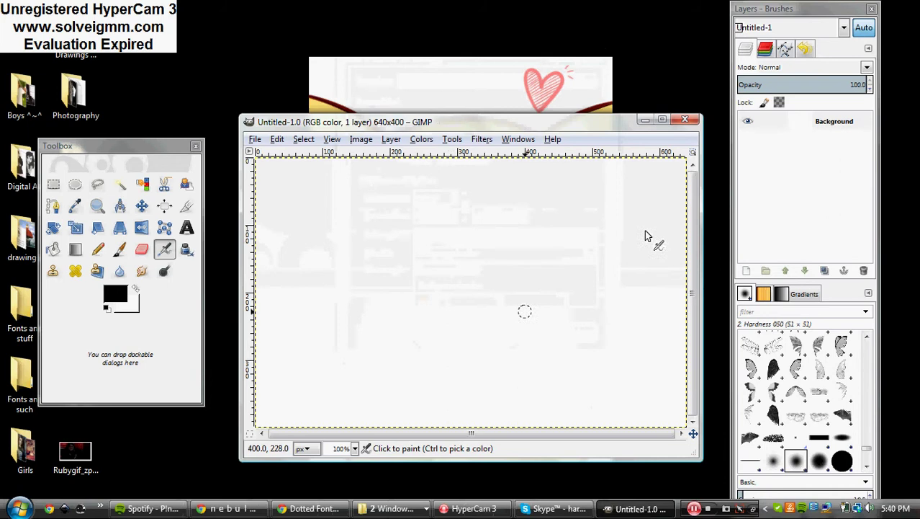
# Add a Sans 18 text layer reading 'PENGUINS.' near the canvas's top-left corner.
pyautogui.click(661, 120)
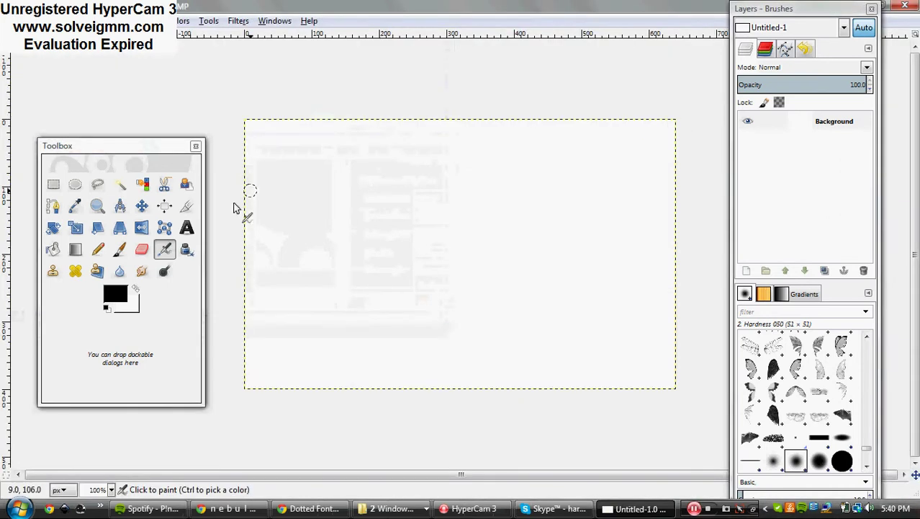
pyautogui.click(186, 228)
pyautogui.moveTo(280, 189); pyautogui.dragTo(654, 344)
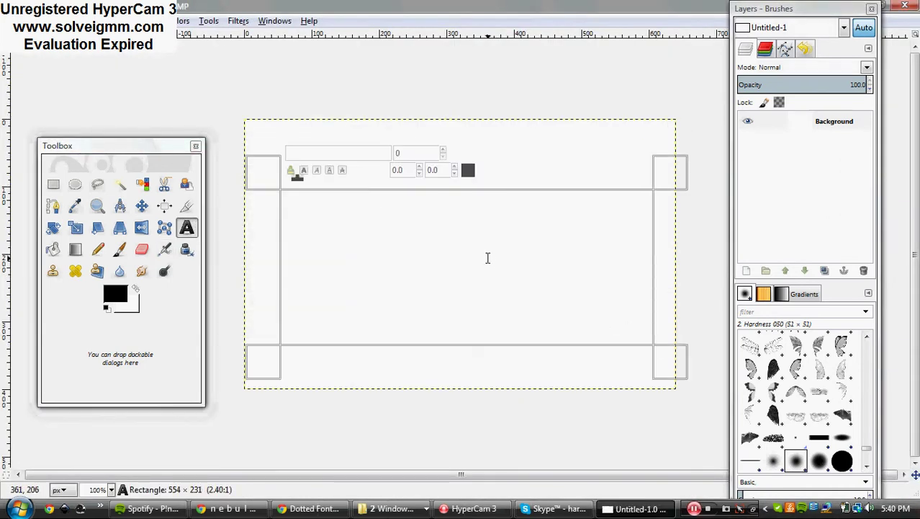
pyautogui.write('pENGU')
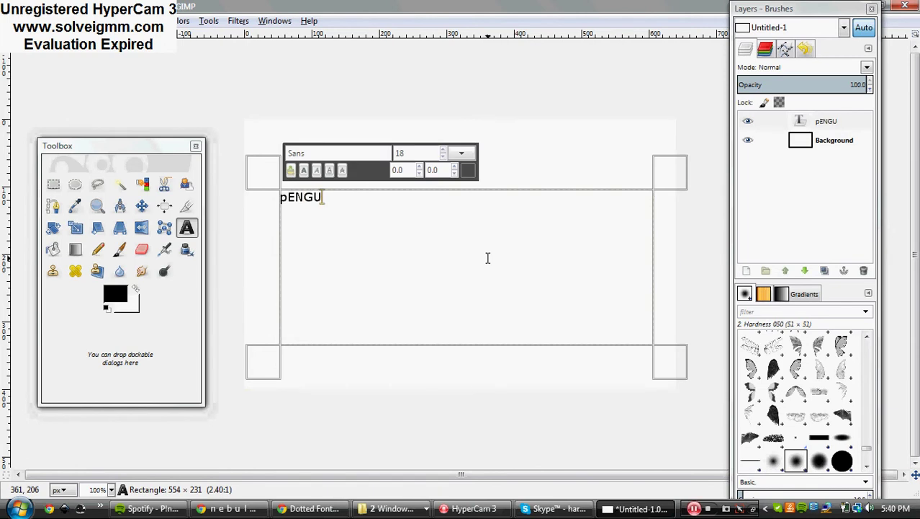
pyautogui.press('BackSpace')
pyautogui.press('BackSpace')
pyautogui.press('BackSpace')
pyautogui.press('BackSpace')
pyautogui.press('BackSpace')
pyautogui.write('PENGUI')
pyautogui.write('NS.')
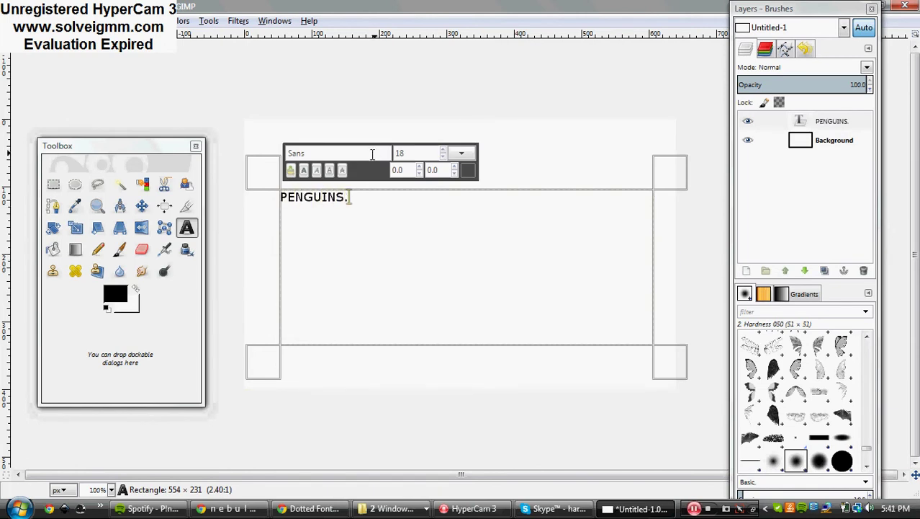
pyautogui.click(387, 509)
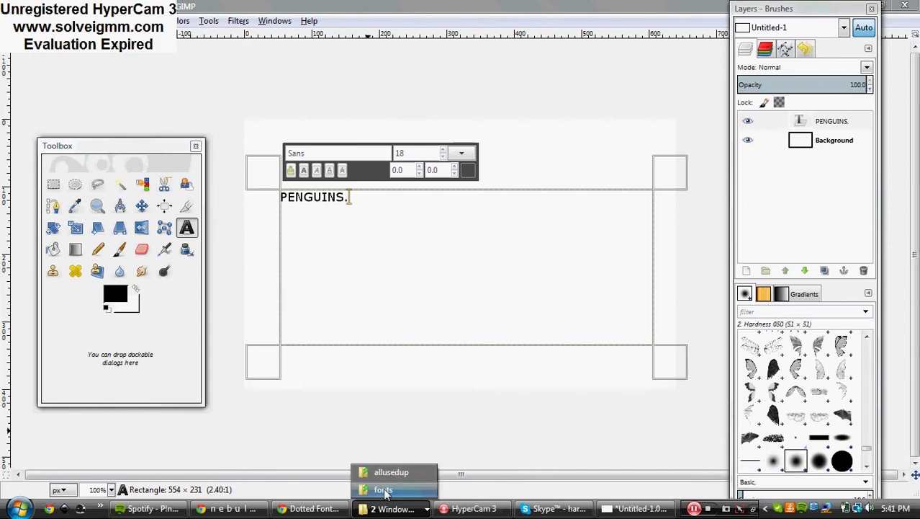
# View the BubbleBath font folder under Downloads in Explorer, then return to GIMP.
pyautogui.click(391, 472)
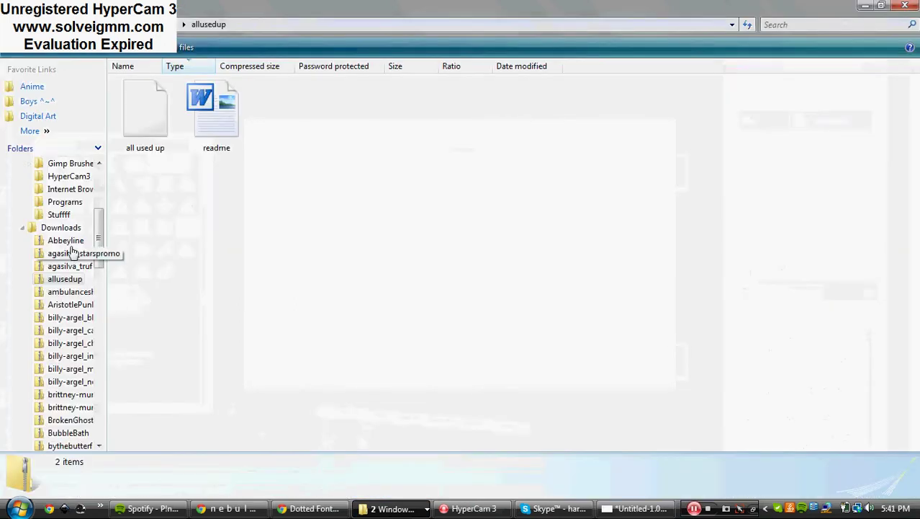
pyautogui.moveTo(98, 236); pyautogui.dragTo(97, 254)
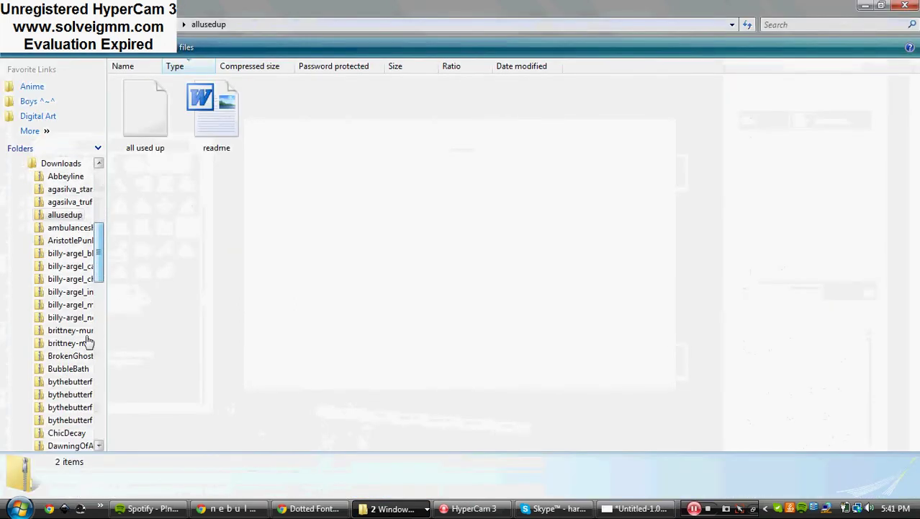
pyautogui.click(77, 369)
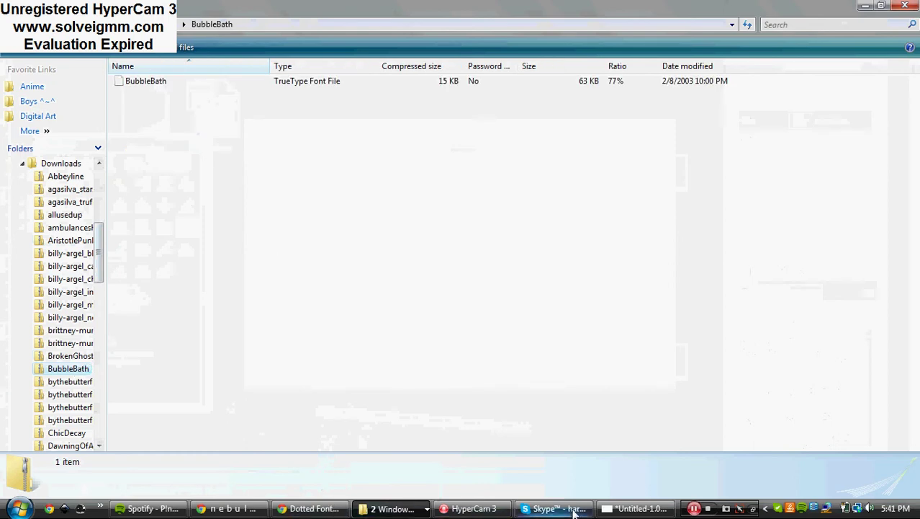
pyautogui.click(635, 509)
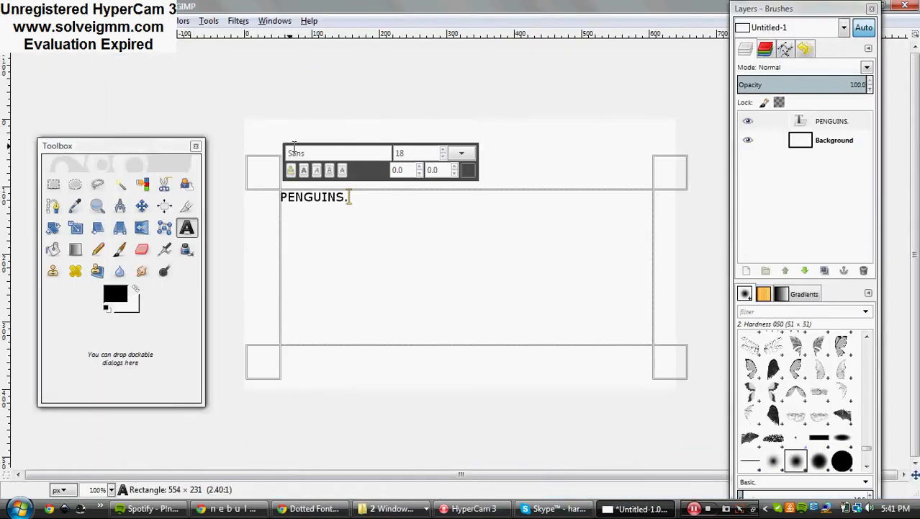
# Pick the BubbleBath font in the text toolbar's font field.
pyautogui.doubleClick(307, 153)
pyautogui.write('B')
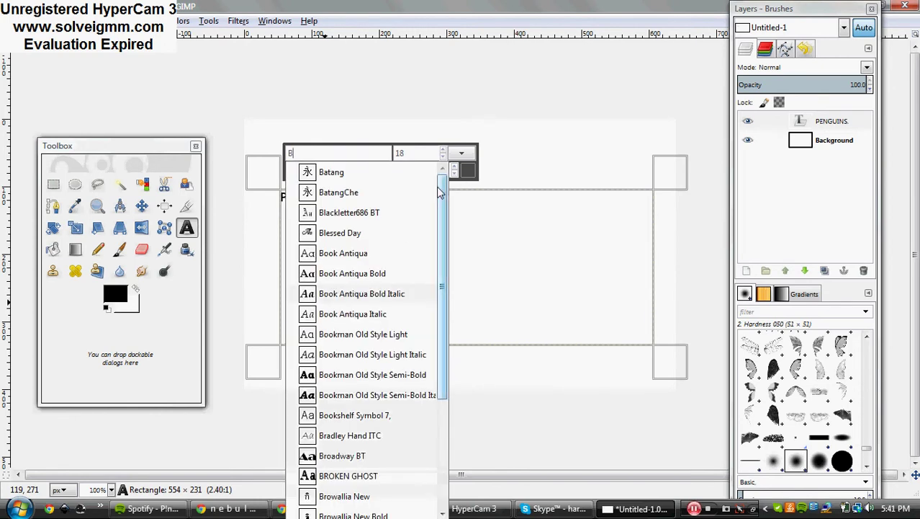
pyautogui.moveTo(440, 193); pyautogui.dragTo(438, 300)
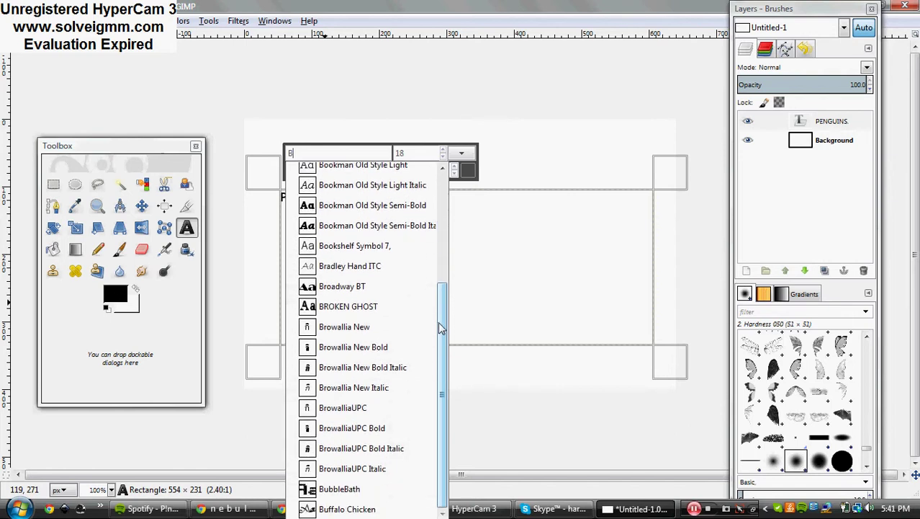
pyautogui.click(362, 492)
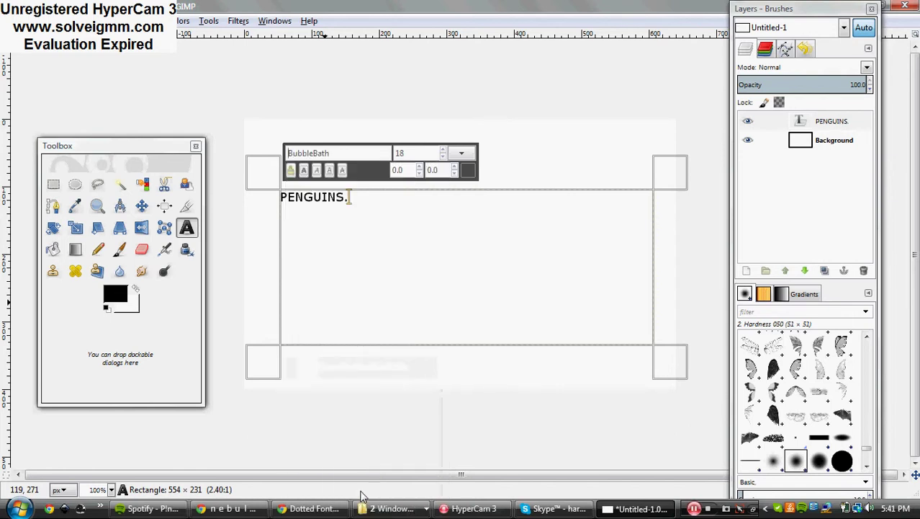
# Apply BubbleBath to all of 'PENGUINS.' at size 57 and commit the text.
pyautogui.hotkey('ctrl', 'a')
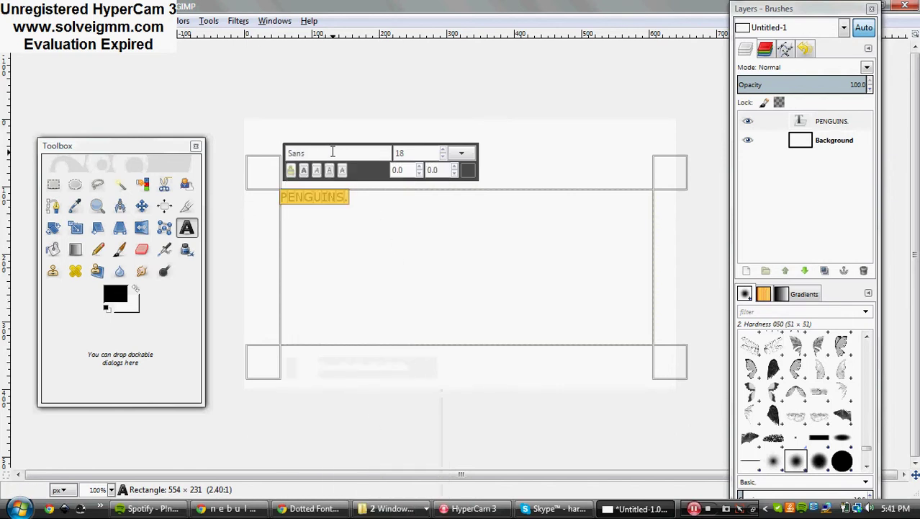
pyautogui.moveTo(333, 152); pyautogui.dragTo(276, 152)
pyautogui.write('B')
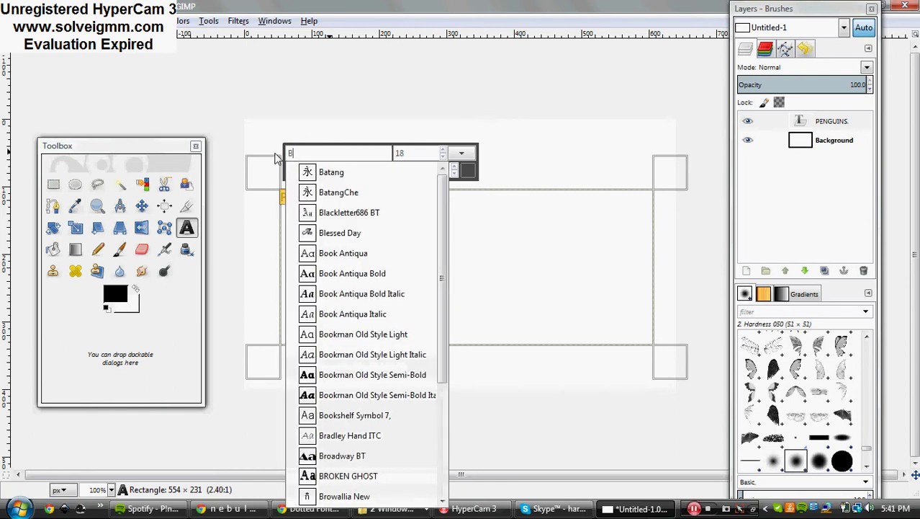
pyautogui.moveTo(442, 254); pyautogui.dragTo(439, 382)
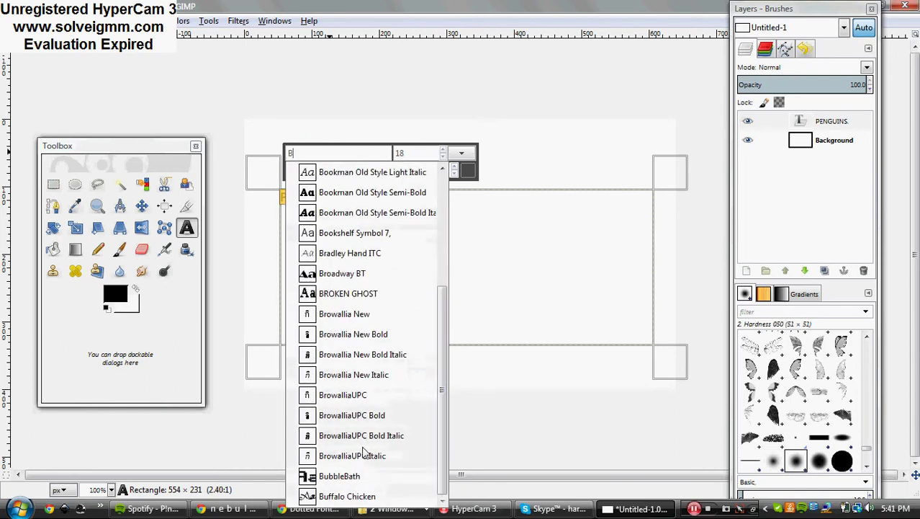
pyautogui.click(350, 476)
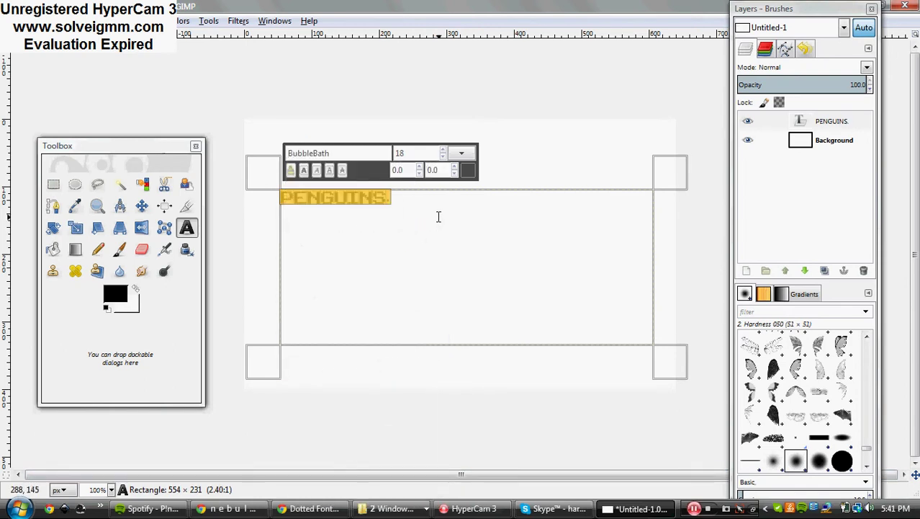
pyautogui.click(443, 150)
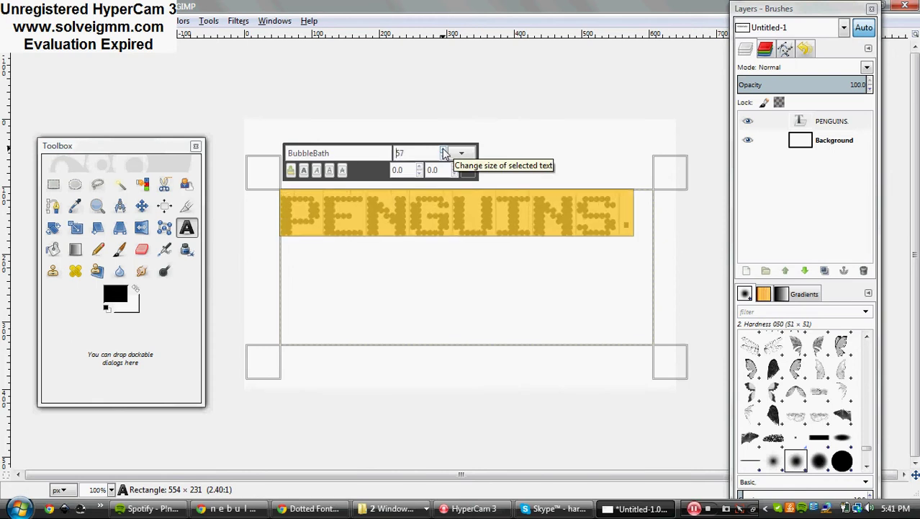
pyautogui.click(526, 148)
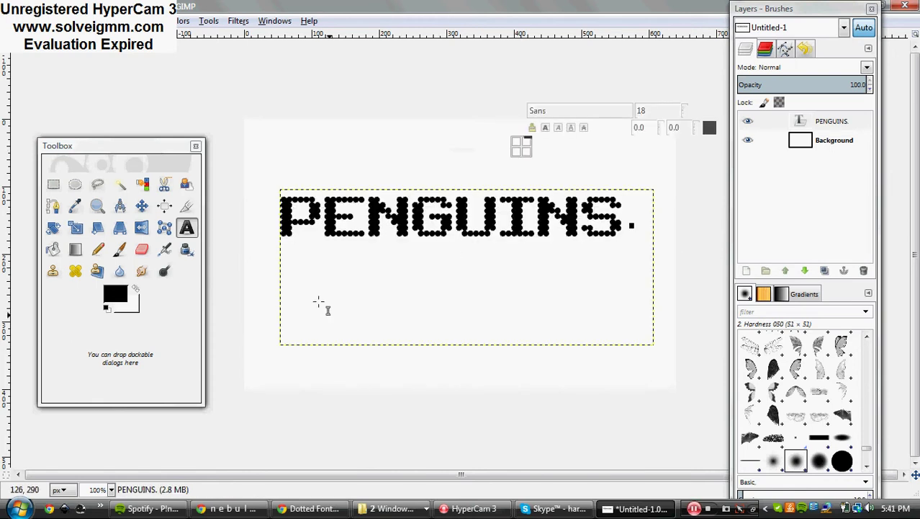
# Fit the heading box, then type a two-line thank-you note ending 'Hope this helped ^.^' below it.
pyautogui.moveTo(309, 282); pyautogui.dragTo(546, 311)
pyautogui.moveTo(263, 360); pyautogui.dragTo(265, 250)
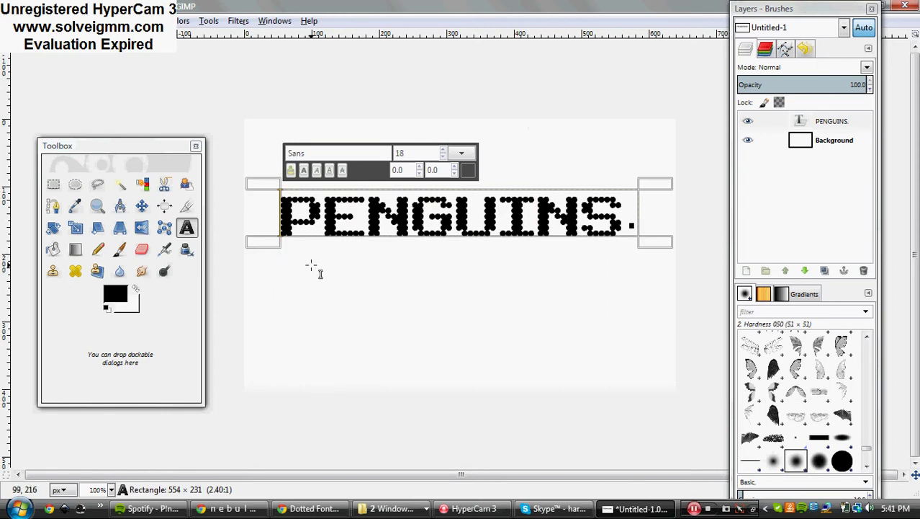
pyautogui.moveTo(293, 253)
pyautogui.mouseDown()
pyautogui.moveTo(456, 314)
pyautogui.moveTo(628, 352)
pyautogui.mouseUp()
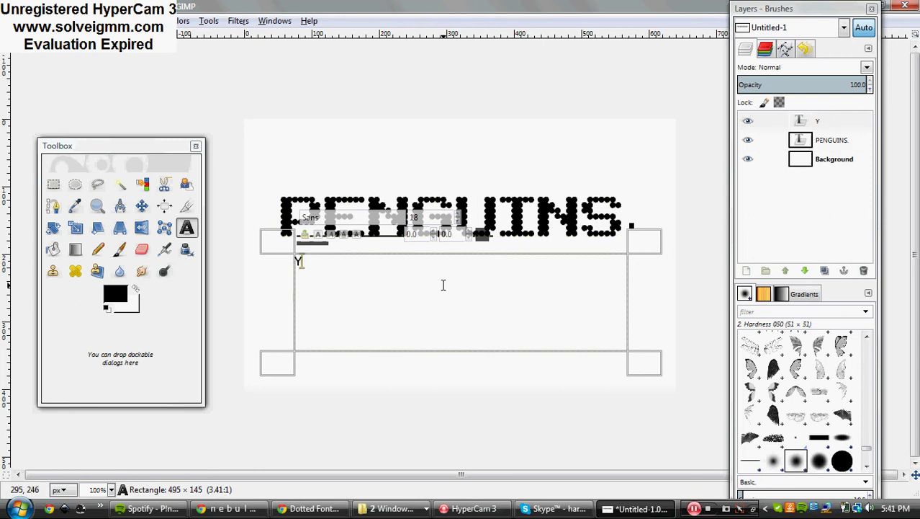
pyautogui.write("You're wel")
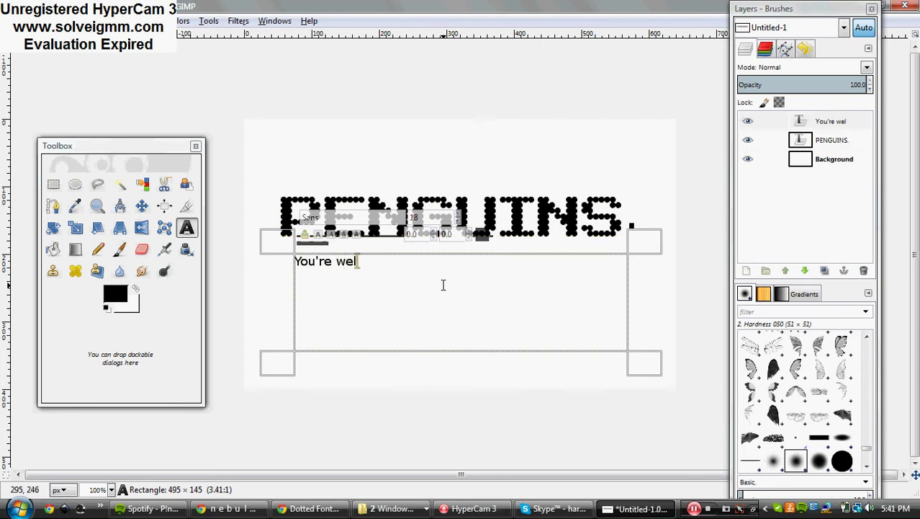
pyautogui.write('come')
pyautogui.write(', He')
pyautogui.press('BackSpace')
pyautogui.press('BackSpace')
pyautogui.write('Jen')
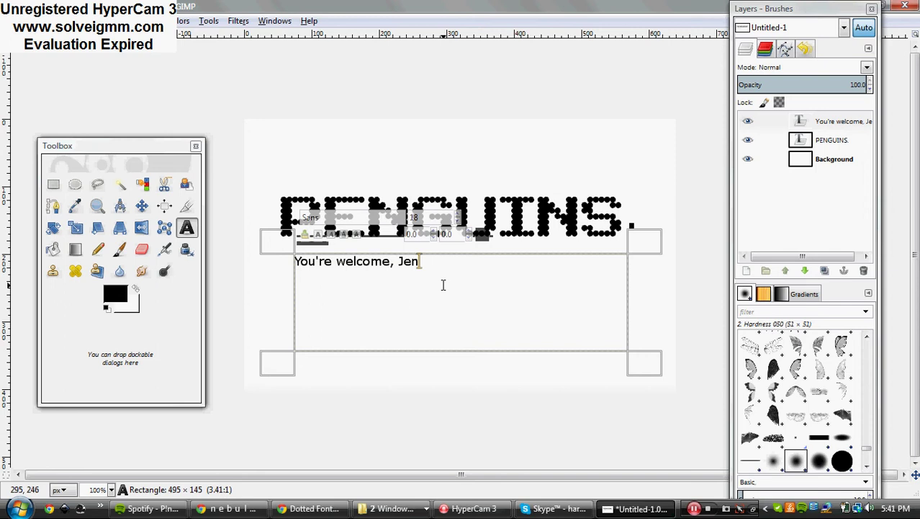
pyautogui.write('na~ Hop')
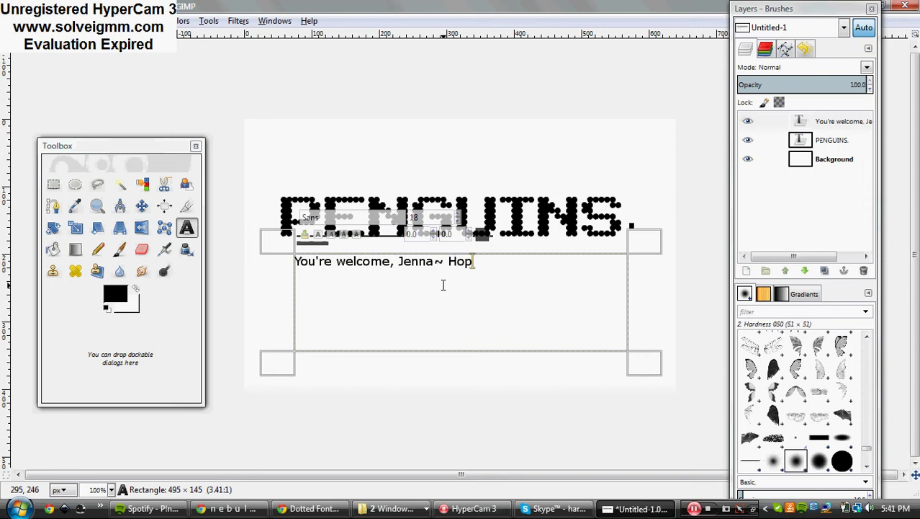
pyautogui.press('BackSpace')
pyautogui.press('BackSpace')
pyautogui.press('BackSpace')
pyautogui.press('BackSpace')
pyautogui.press('Return')
pyautogui.write('Hope thi')
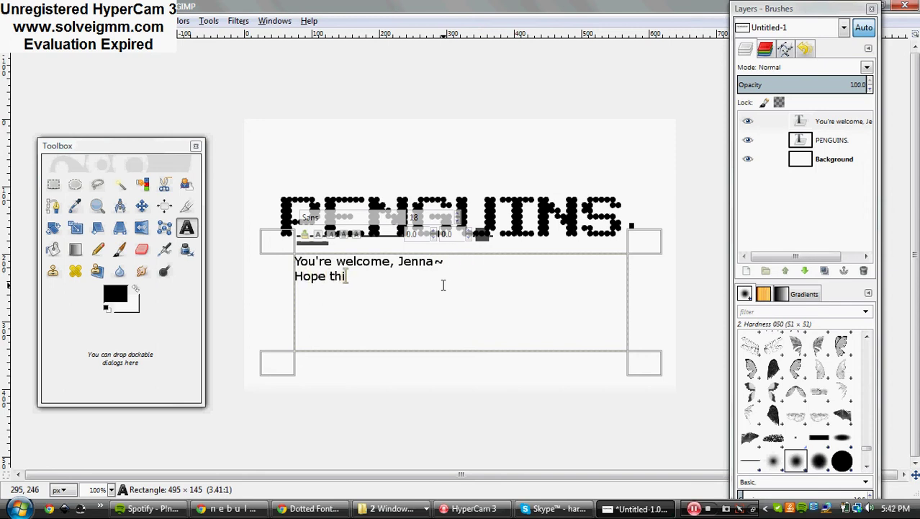
pyautogui.write('s helped ^.^')
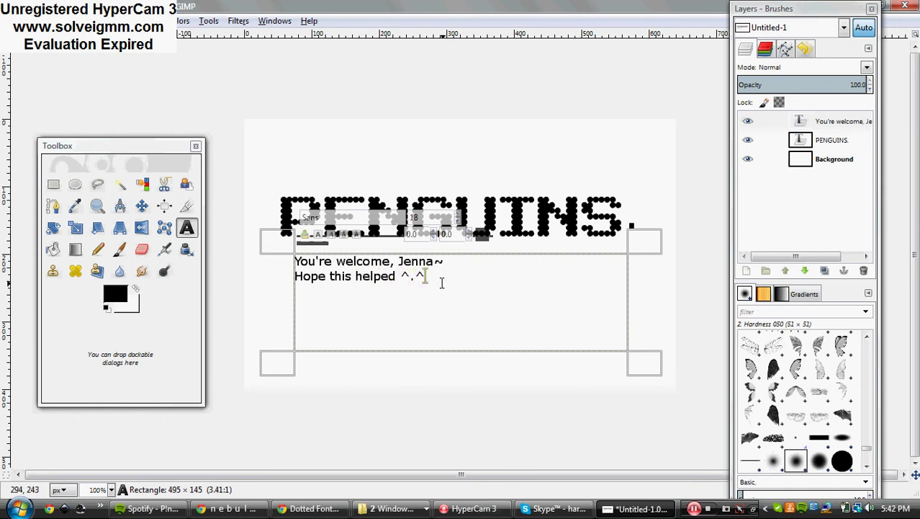
pyautogui.moveTo(440, 282); pyautogui.dragTo(296, 259)
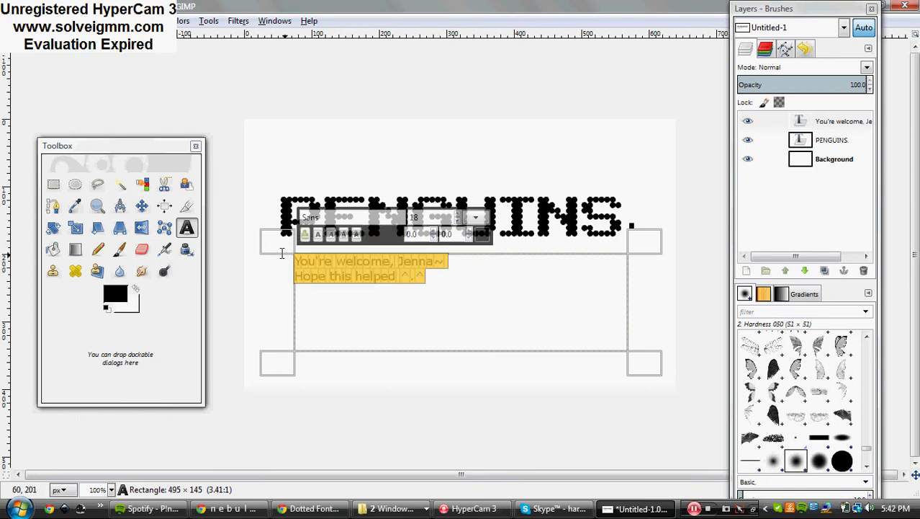
# Set the two-line note to the I Love What You Do!! font at size 56.
pyautogui.moveTo(325, 217); pyautogui.dragTo(296, 220)
pyautogui.press('BackSpace')
pyautogui.write('I Love What You Do!...')
pyautogui.click(333, 236)
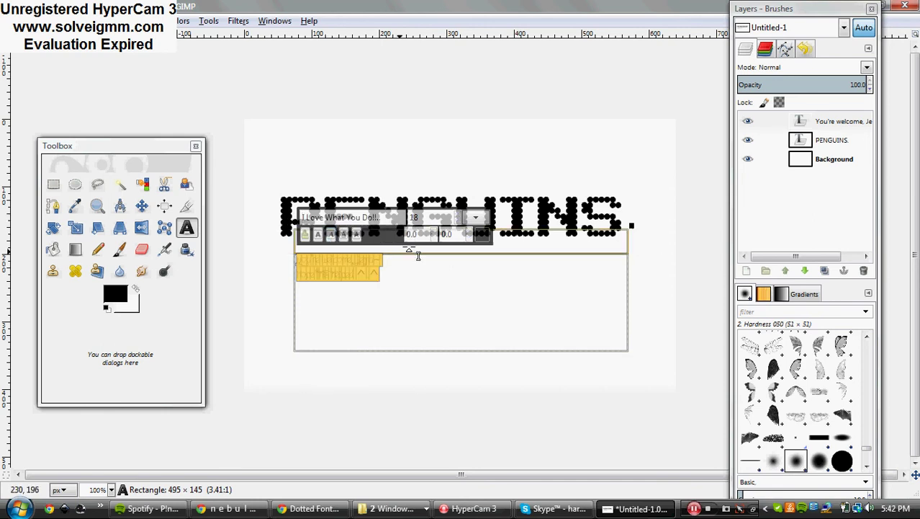
pyautogui.scroll(20, 459, 217)
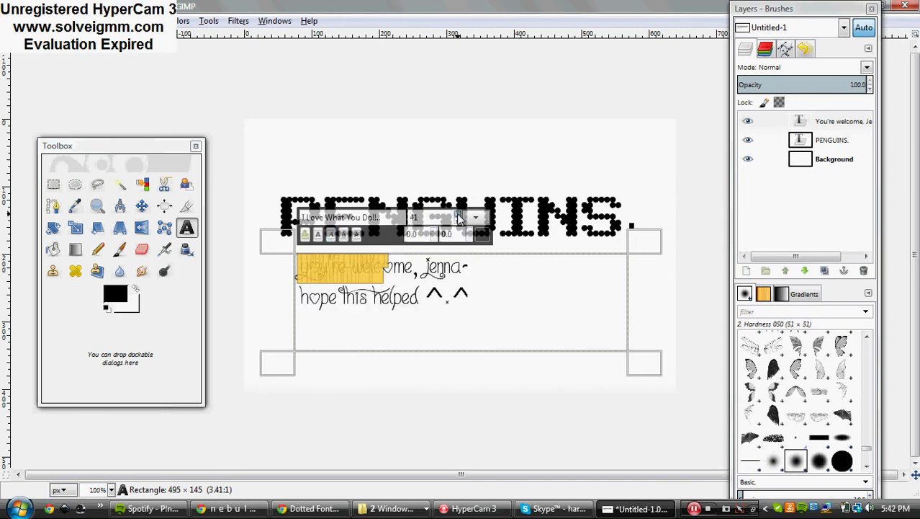
pyautogui.scroll(4, 459, 218)
pyautogui.scroll(4, 458, 217)
pyautogui.scroll(5, 459, 217)
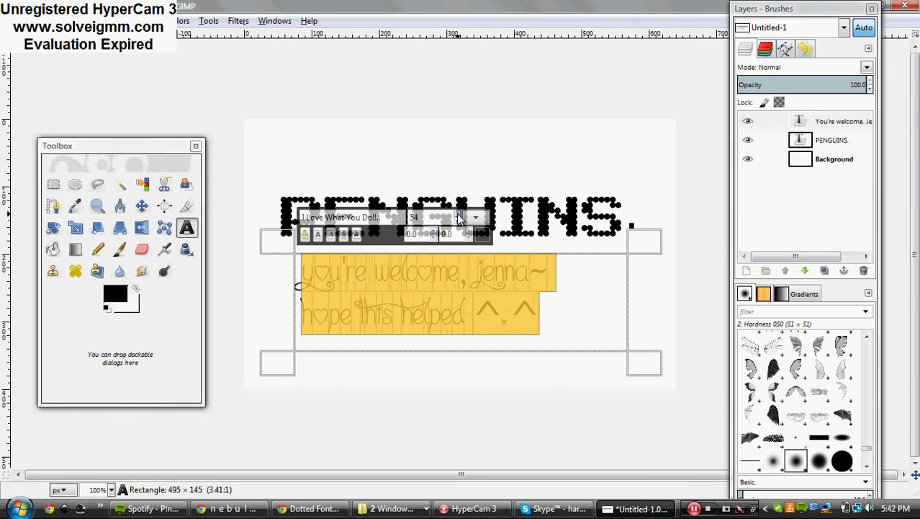
pyautogui.scroll(1, 459, 217)
pyautogui.scroll(1, 459, 218)
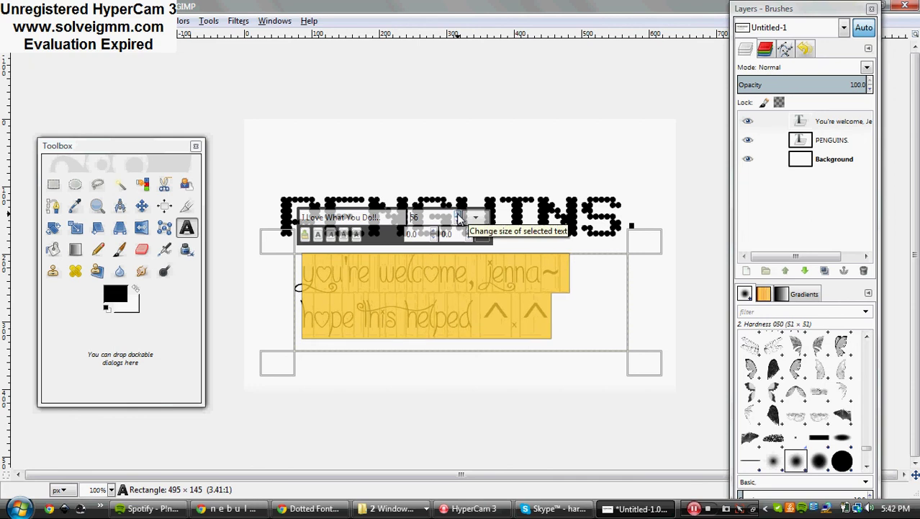
pyautogui.click(498, 373)
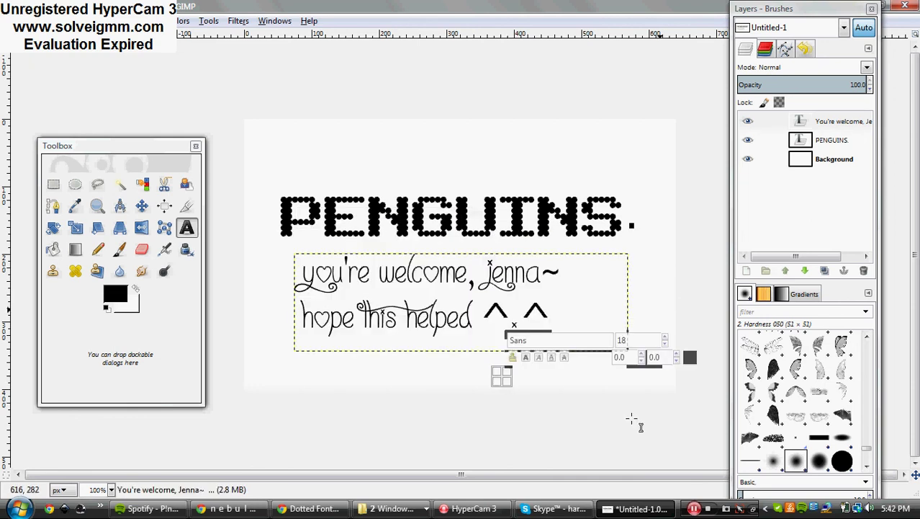